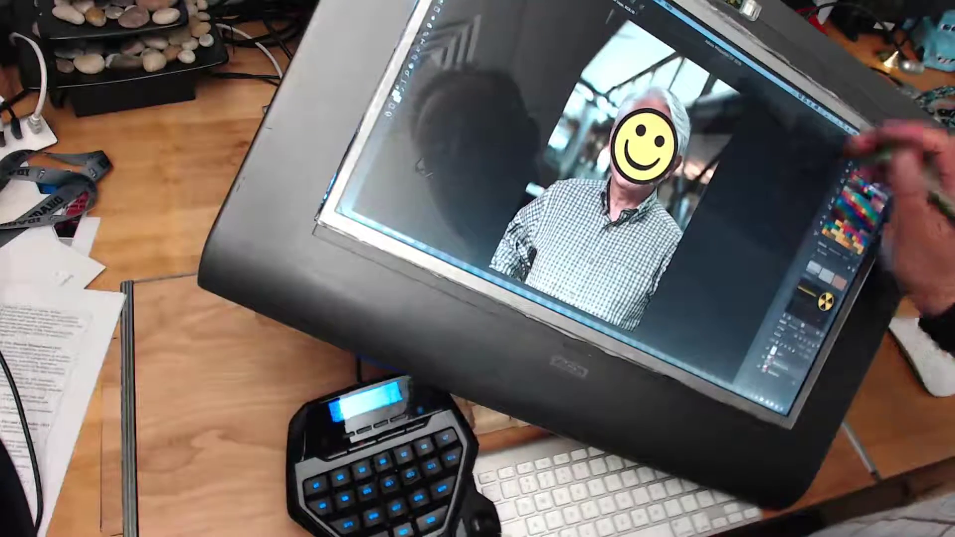
Hide the locked Background layer, checking the result by switching the Background copy layer off and on again
{"action": "scroll", "coordinate": [652, 184], "scroll_direction": "up", "scroll_amount": 3}
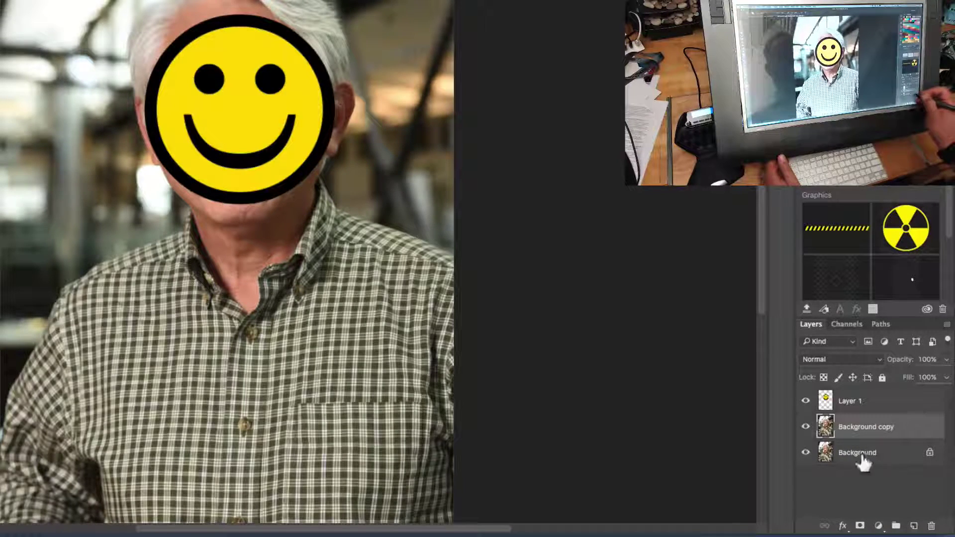
{"action": "left_click", "coordinate": [806, 453]}
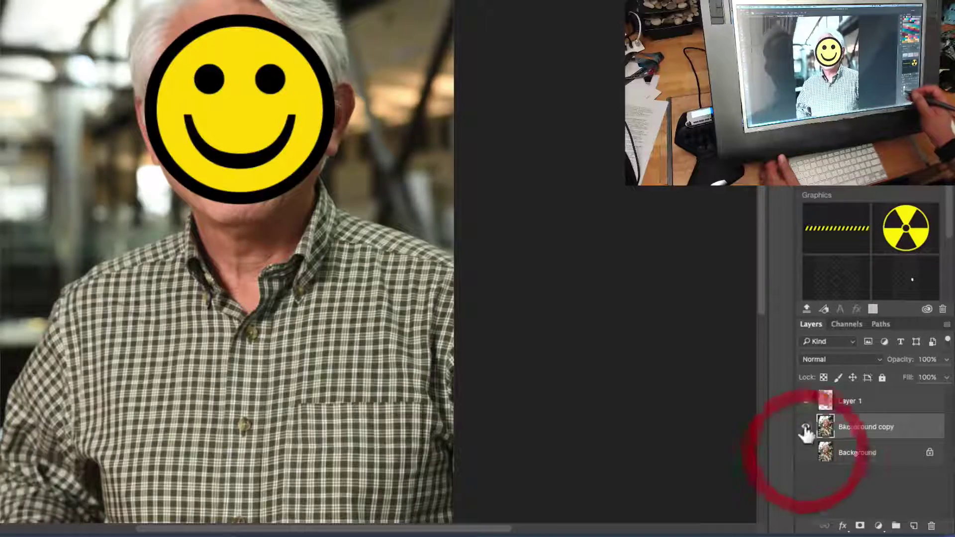
{"action": "left_click", "coordinate": [806, 427]}
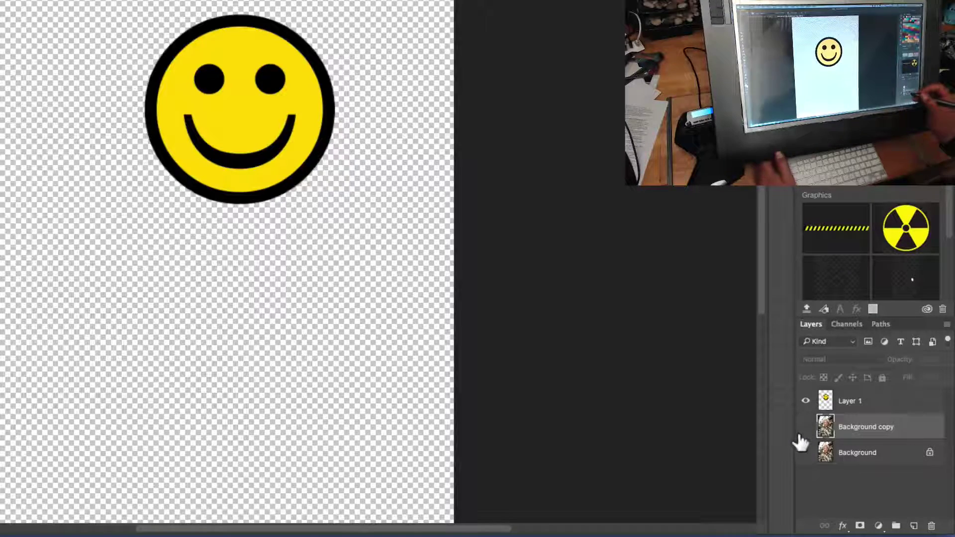
{"action": "left_click", "coordinate": [806, 427]}
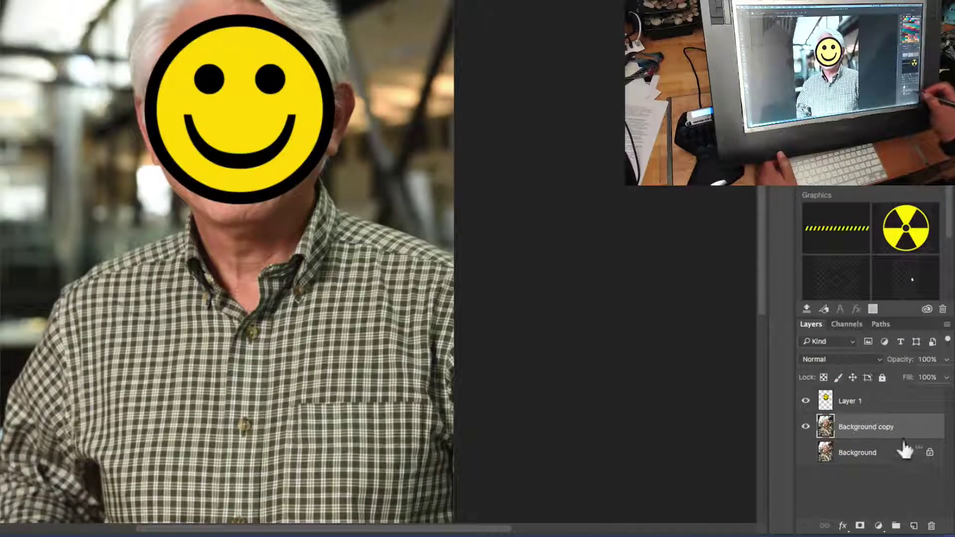
Add a new layer between Background copy and Background, fill it with the tan foreground color, and check it behind the photo
{"action": "left_click", "coordinate": [915, 526]}
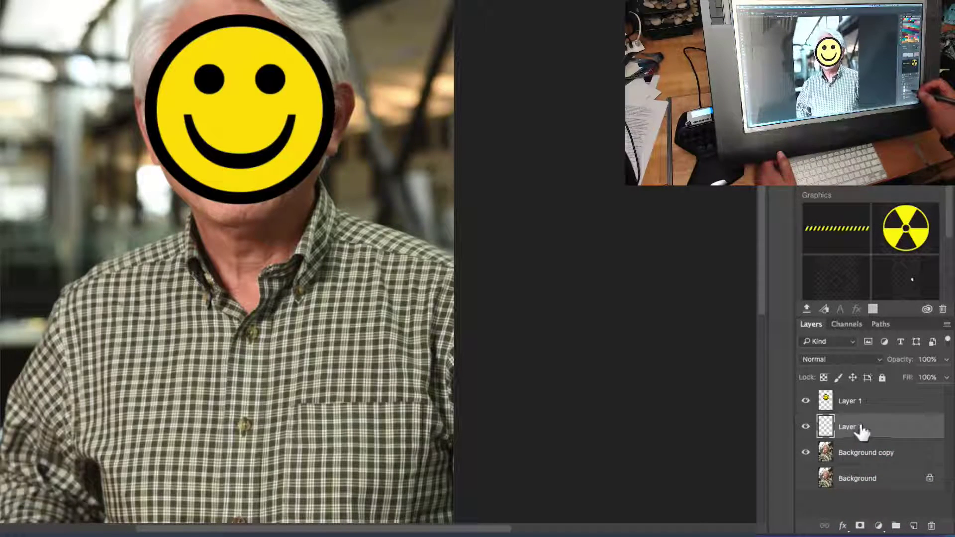
{"action": "left_click_drag", "start_coordinate": [861, 433], "coordinate": [864, 454]}
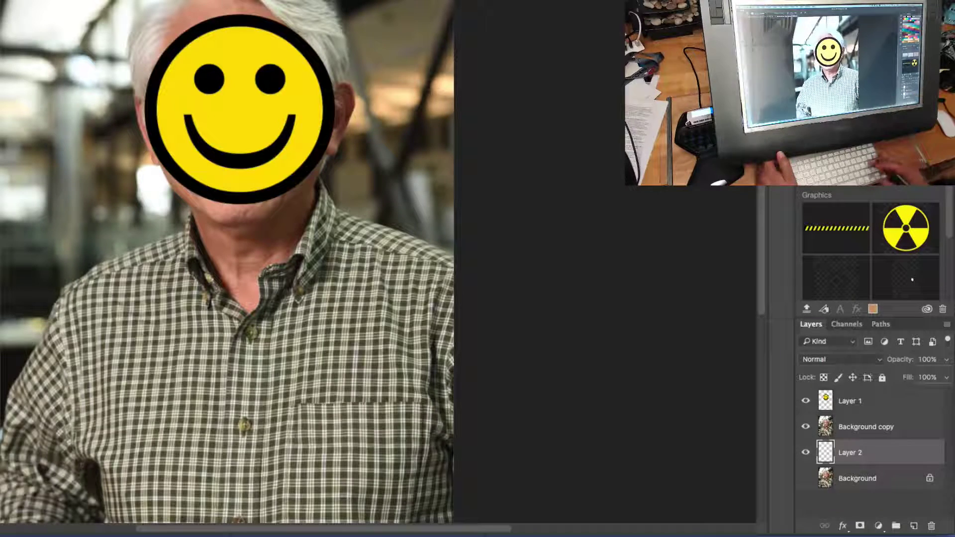
{"action": "key", "text": "alt+BackSpace"}
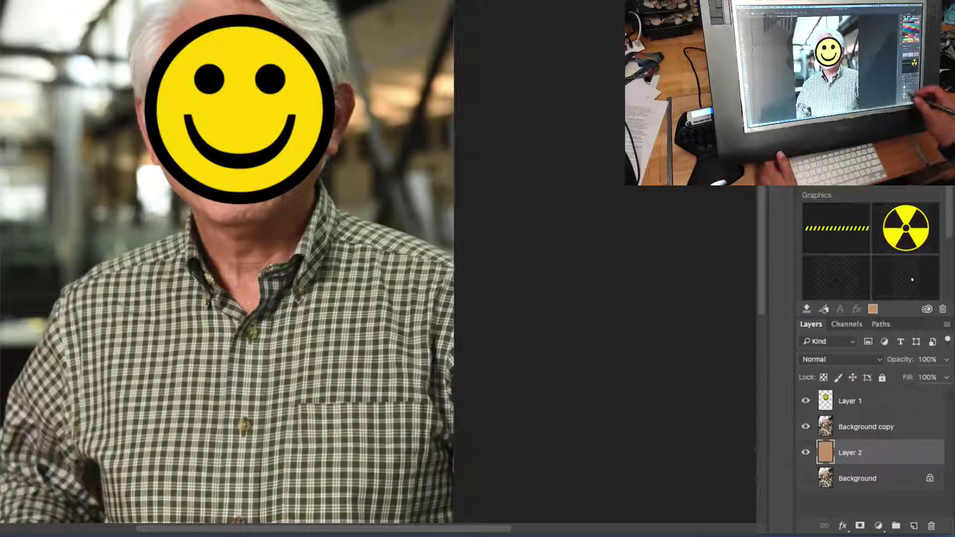
{"action": "left_click", "coordinate": [806, 428]}
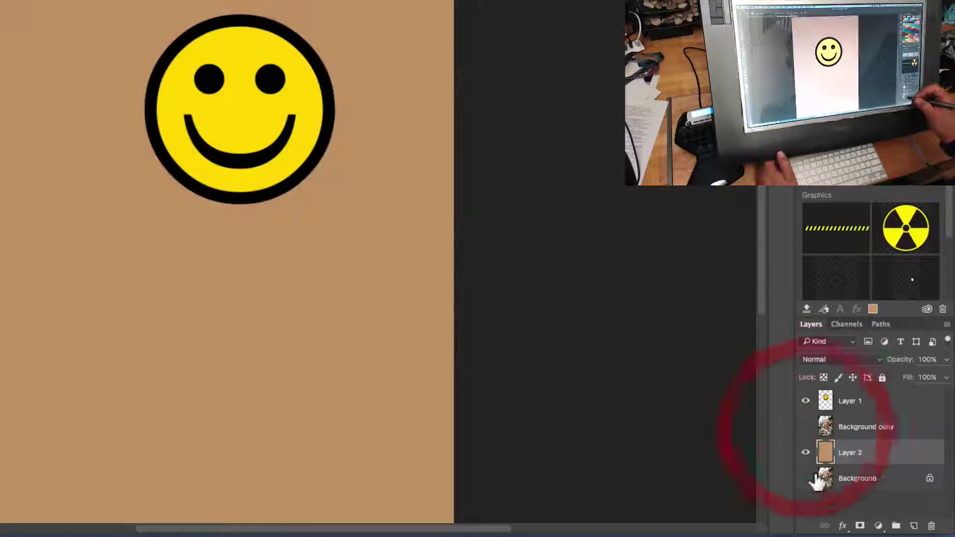
{"action": "left_click", "coordinate": [806, 427]}
Make the Background copy layer active and choose the Lasso tool
{"action": "left_click", "coordinate": [861, 440]}
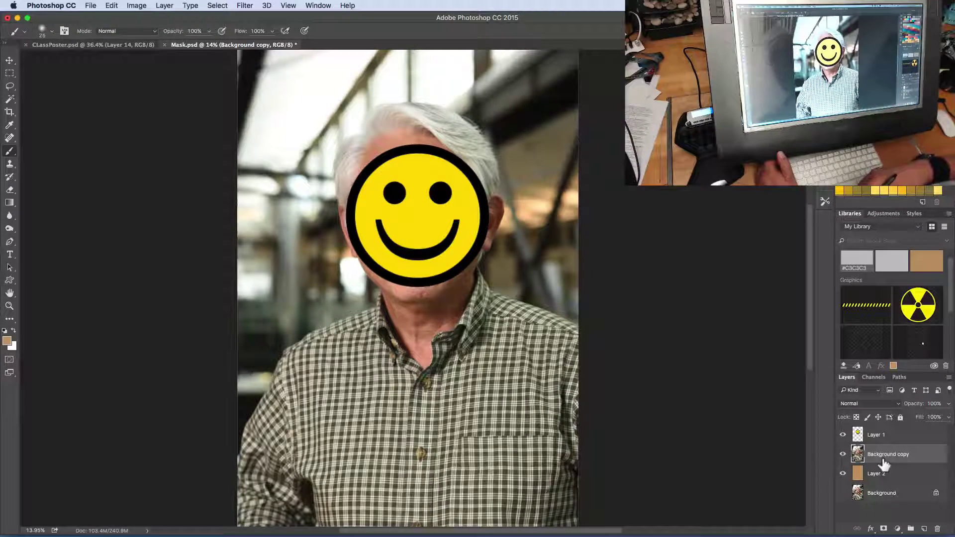
{"action": "left_click", "coordinate": [10, 99]}
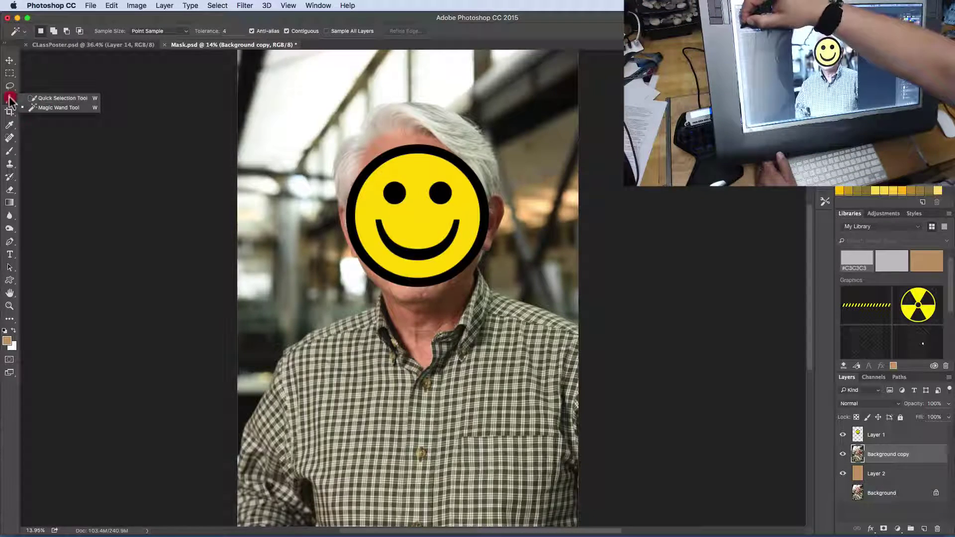
{"action": "left_click", "coordinate": [10, 101]}
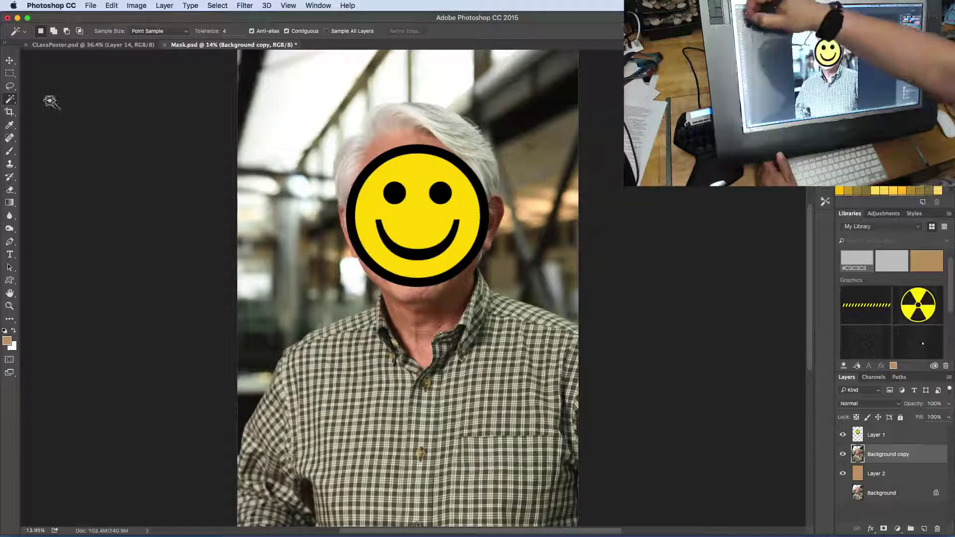
{"action": "left_click", "coordinate": [10, 86]}
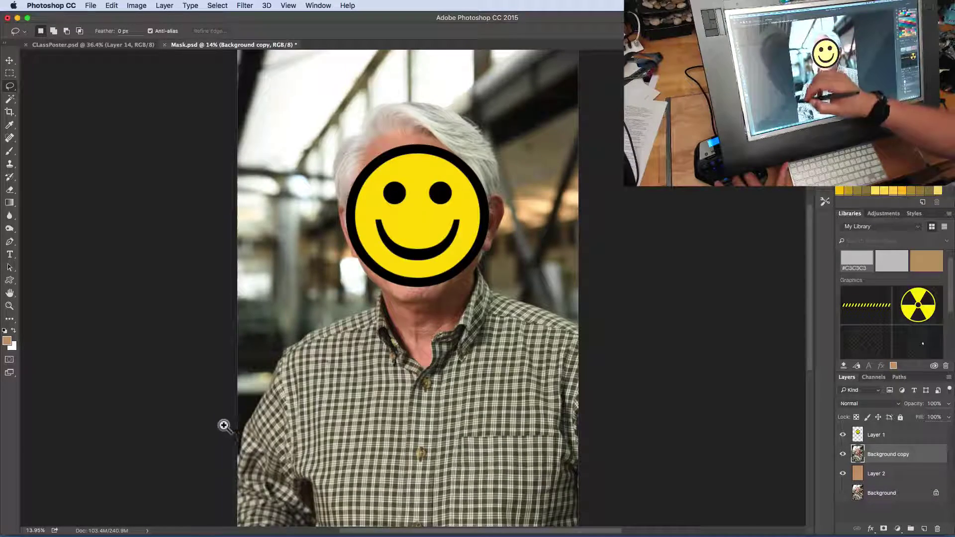
Begin a straight-segment Lasso outline just outside the photo's bottom edge, going around its lower-left corner and up beside the sleeve
{"action": "left_click_drag", "start_coordinate": [262, 409], "coordinate": [244, 402]}
{"action": "left_click", "coordinate": [374, 334]}
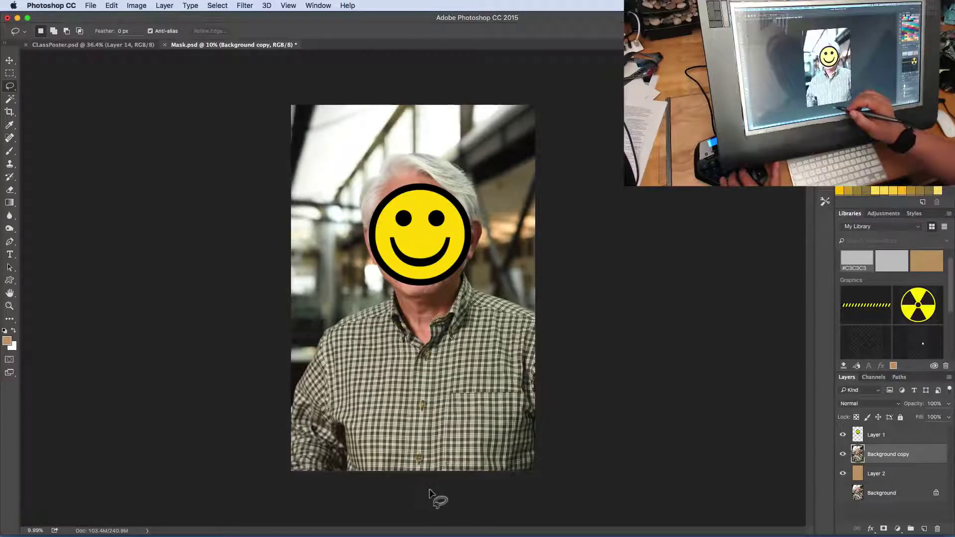
{"action": "mouse_move", "coordinate": [318, 249]}
{"action": "left_mouse_down"}
{"action": "mouse_move", "coordinate": [386, 305]}
{"action": "mouse_move", "coordinate": [305, 194]}
{"action": "left_mouse_up"}
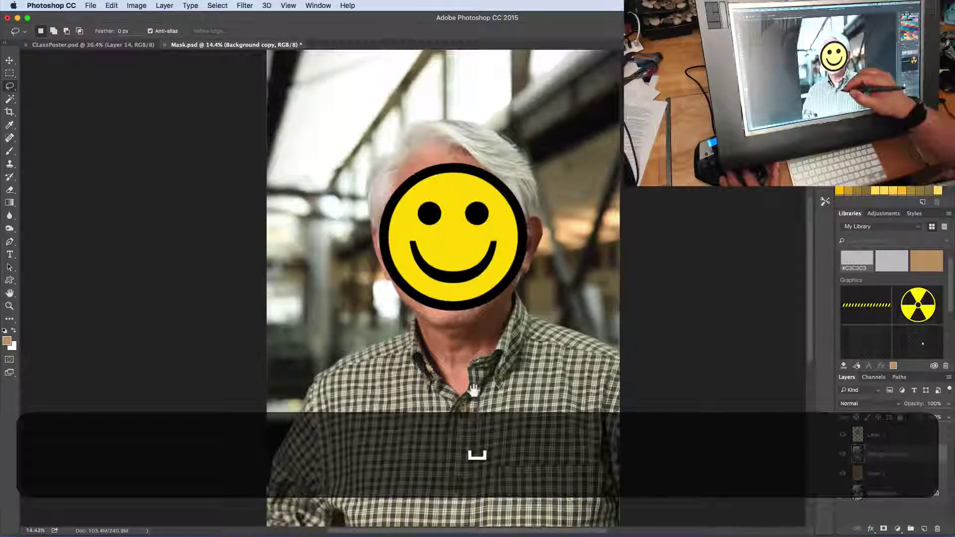
{"action": "left_click_drag", "start_coordinate": [477, 450], "coordinate": [481, 299]}
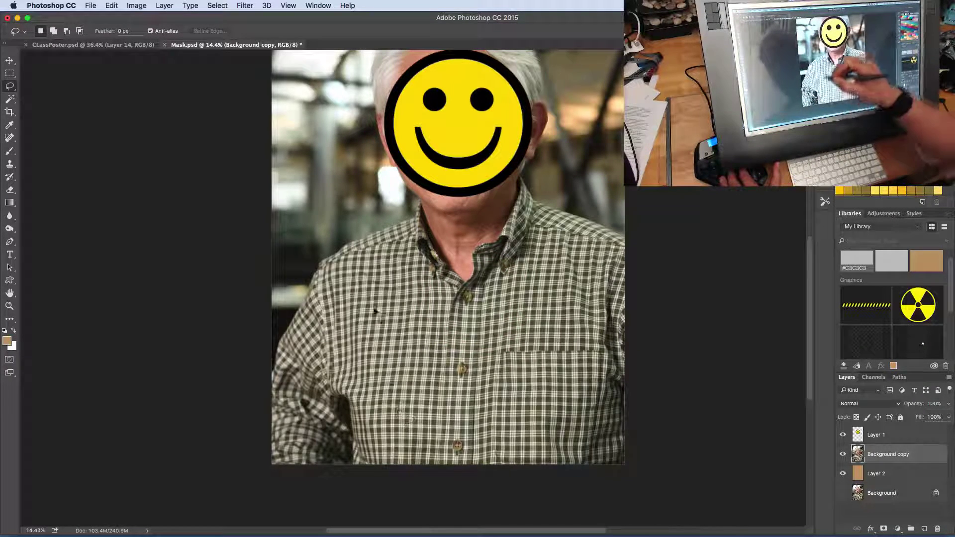
{"action": "scroll", "coordinate": [401, 256], "scroll_direction": "down", "scroll_amount": 5}
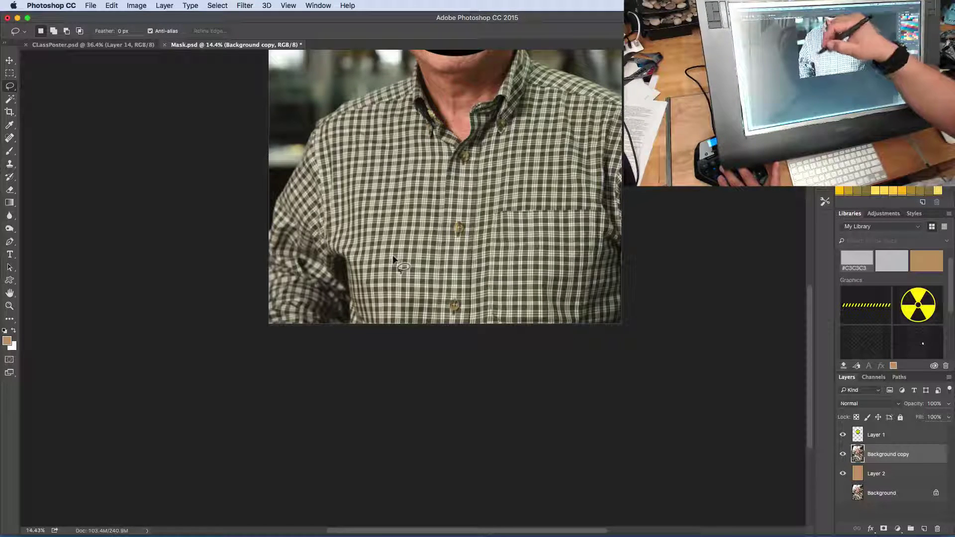
{"action": "key", "text": "alt"}
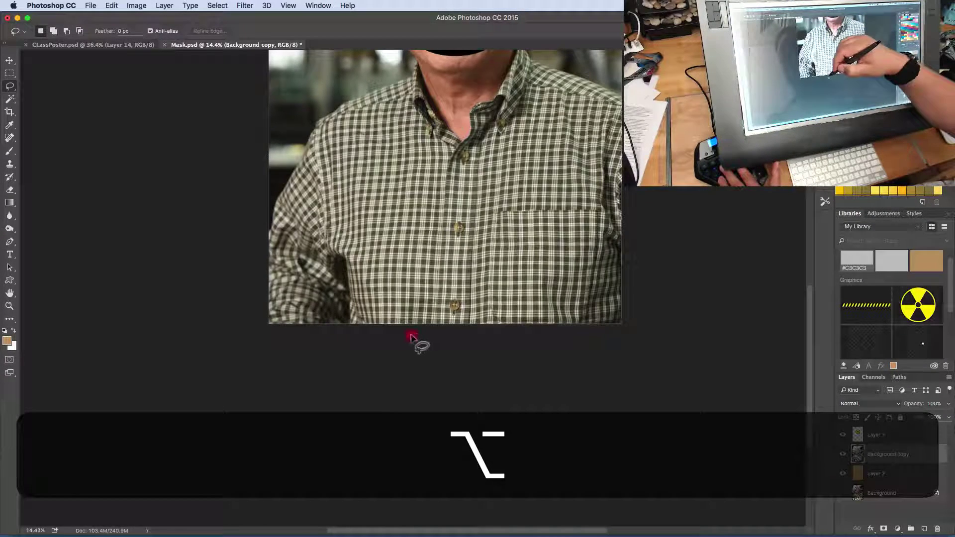
{"action": "left_click_drag", "start_coordinate": [393, 334], "coordinate": [387, 334]}
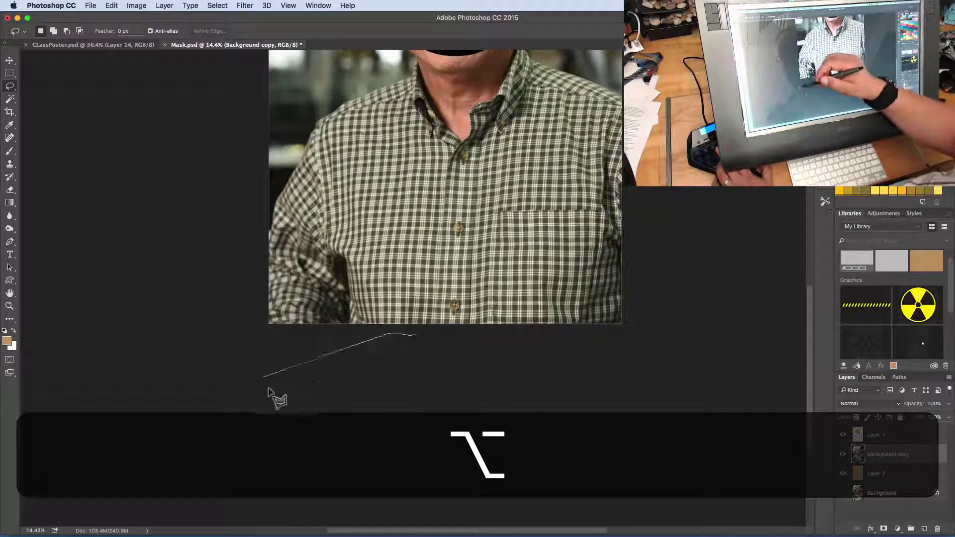
{"action": "left_click", "coordinate": [260, 332]}
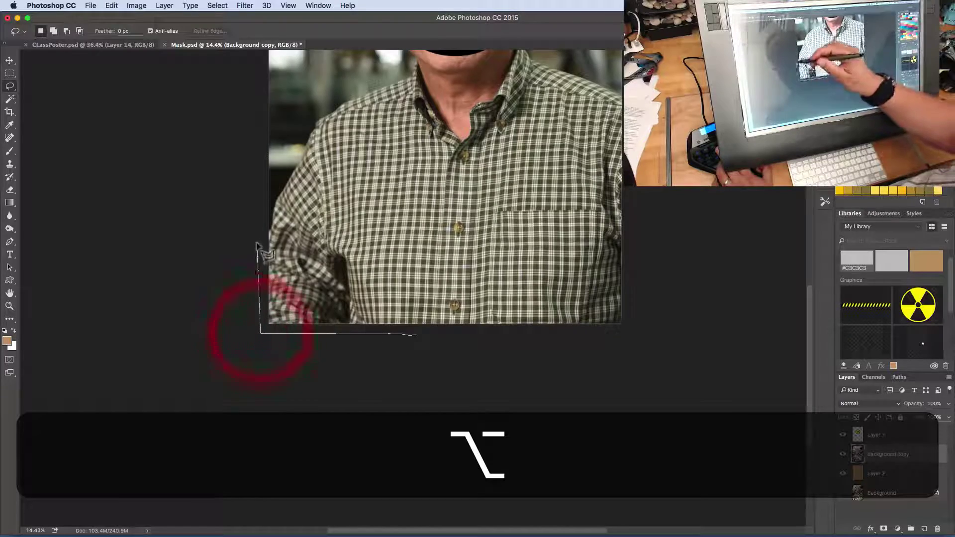
{"action": "left_click", "coordinate": [256, 233]}
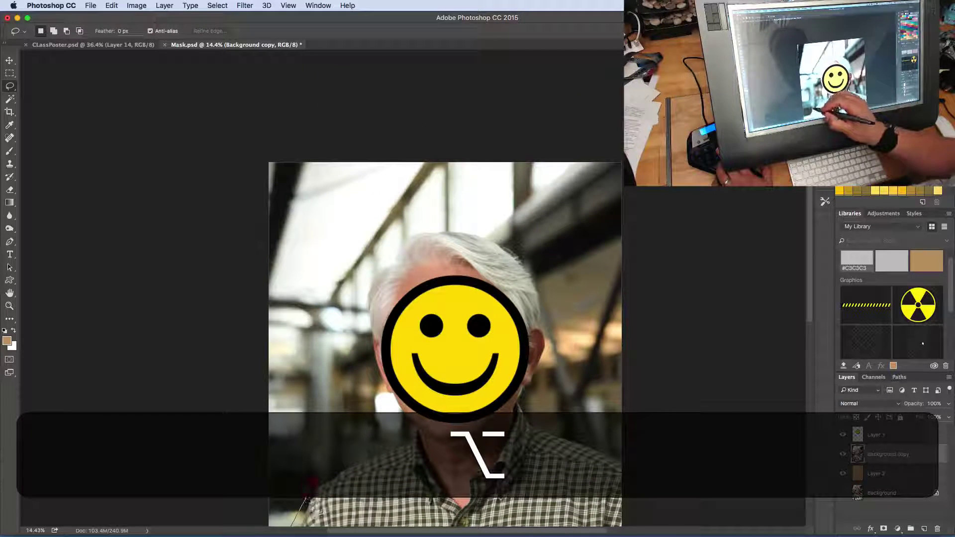
Continue the Lasso outline along the man's shoulder on the photo's left side, then up his neck, jaw and cheek
{"action": "left_click", "coordinate": [355, 469]}
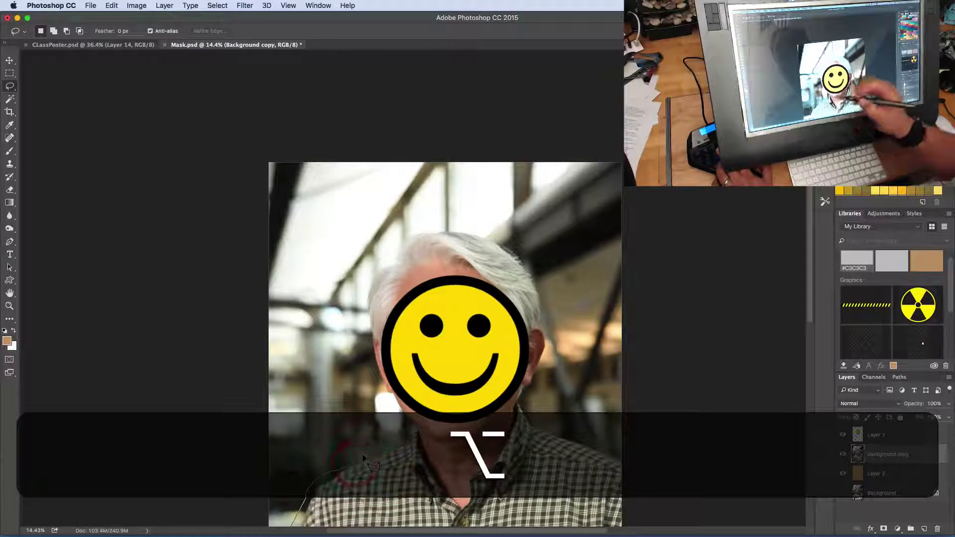
{"action": "left_click", "coordinate": [390, 451], "text": "alt"}
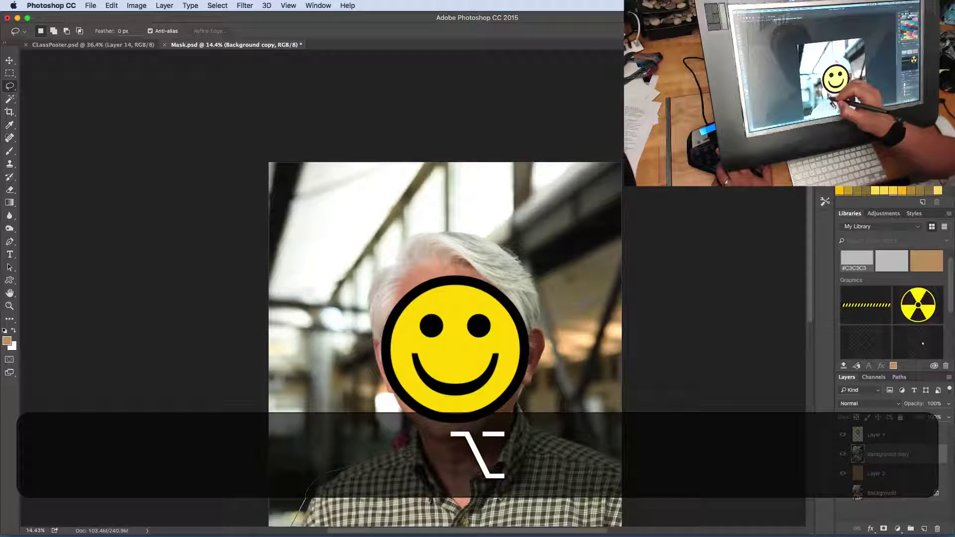
{"action": "left_click", "coordinate": [416, 433], "text": "alt"}
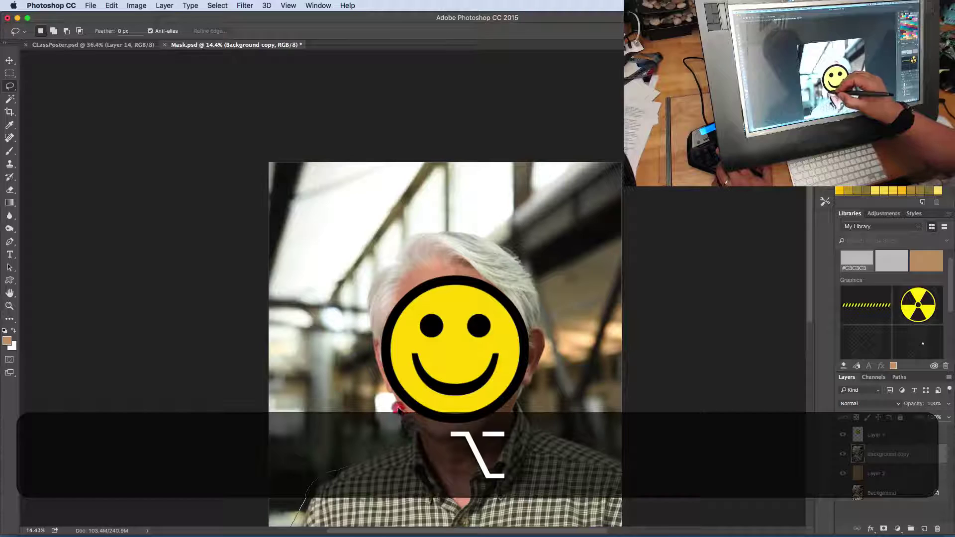
{"action": "left_click", "coordinate": [384, 385], "text": "alt"}
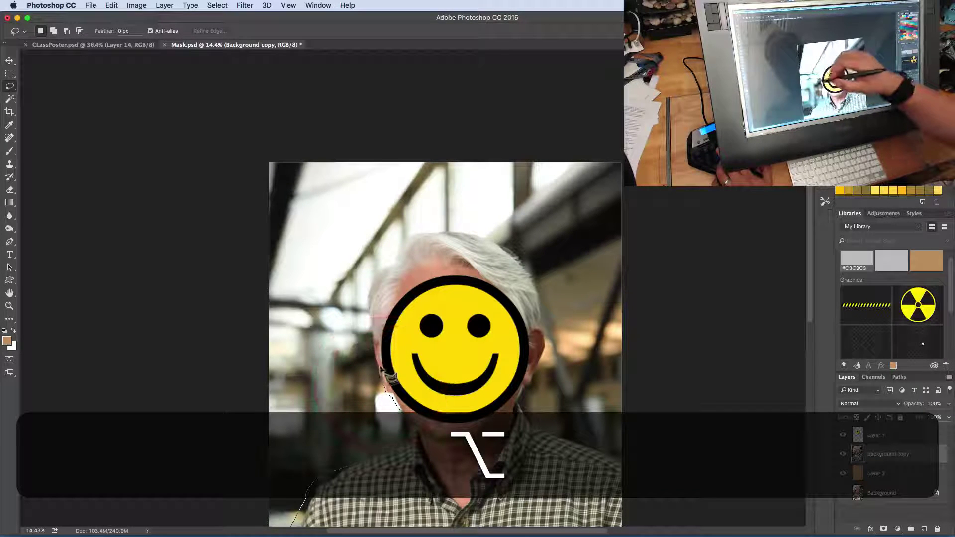
{"action": "left_click", "coordinate": [379, 363], "text": "alt"}
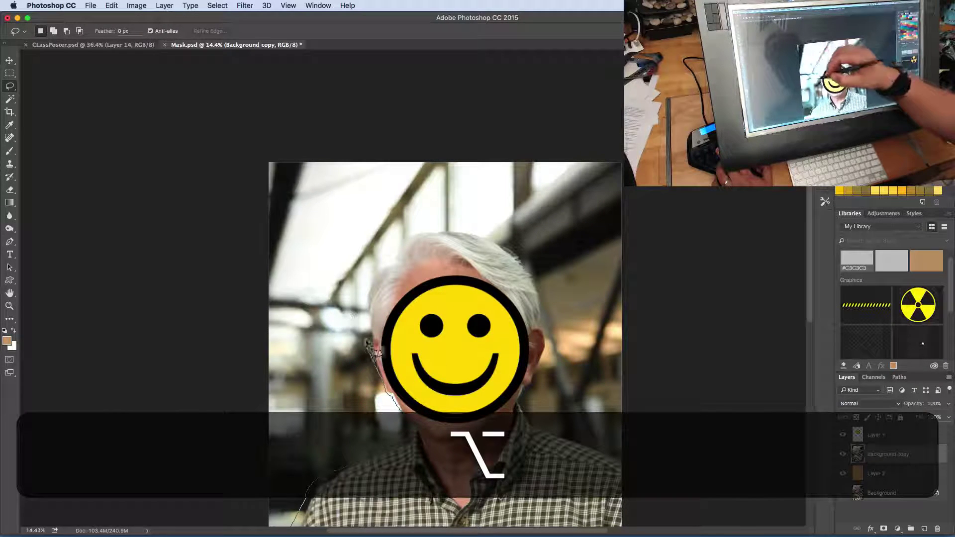
{"action": "left_click", "coordinate": [369, 337], "text": "alt"}
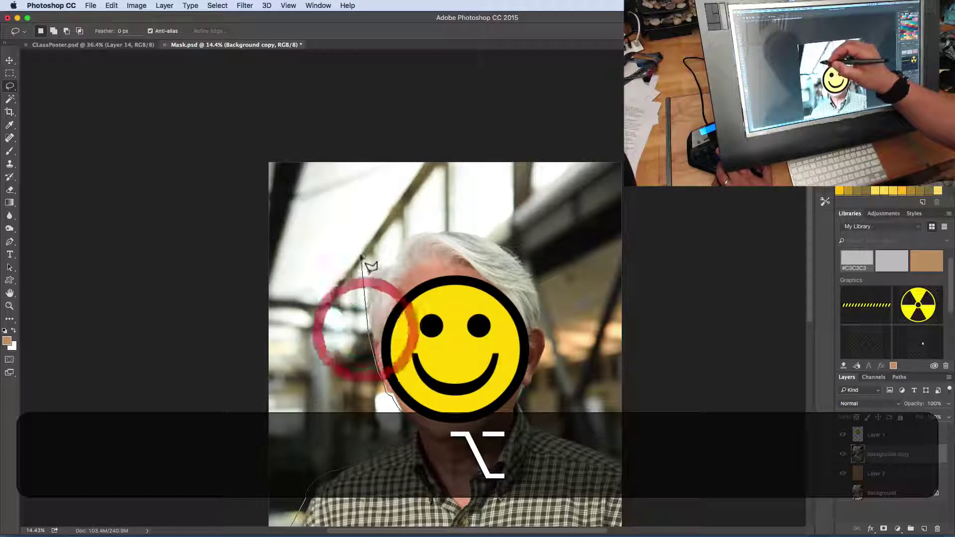
Trace the Lasso outline loosely around the man's hair and down past the ear to the other side of his neck
{"action": "left_click", "coordinate": [366, 298], "text": "alt"}
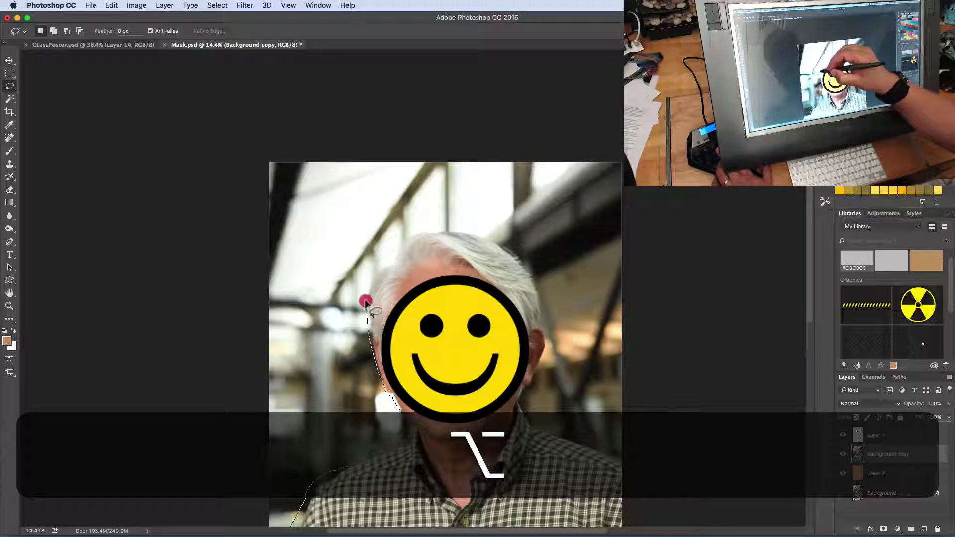
{"action": "left_click", "coordinate": [387, 262], "text": "alt"}
{"action": "mouse_move", "coordinate": [391, 262]}
{"action": "left_mouse_down"}
{"action": "mouse_move", "coordinate": [401, 240]}
{"action": "mouse_move", "coordinate": [453, 227]}
{"action": "left_mouse_up"}
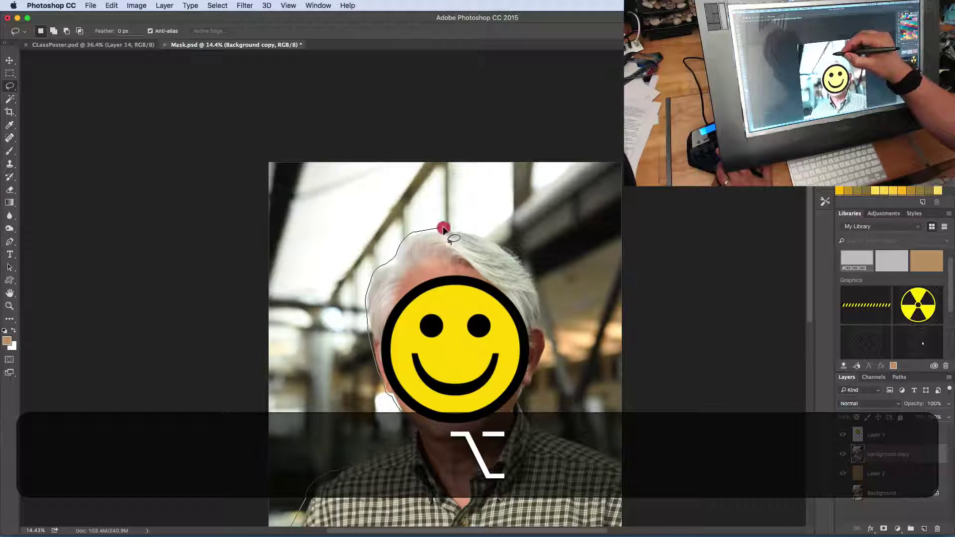
{"action": "left_click", "coordinate": [457, 227], "text": "alt"}
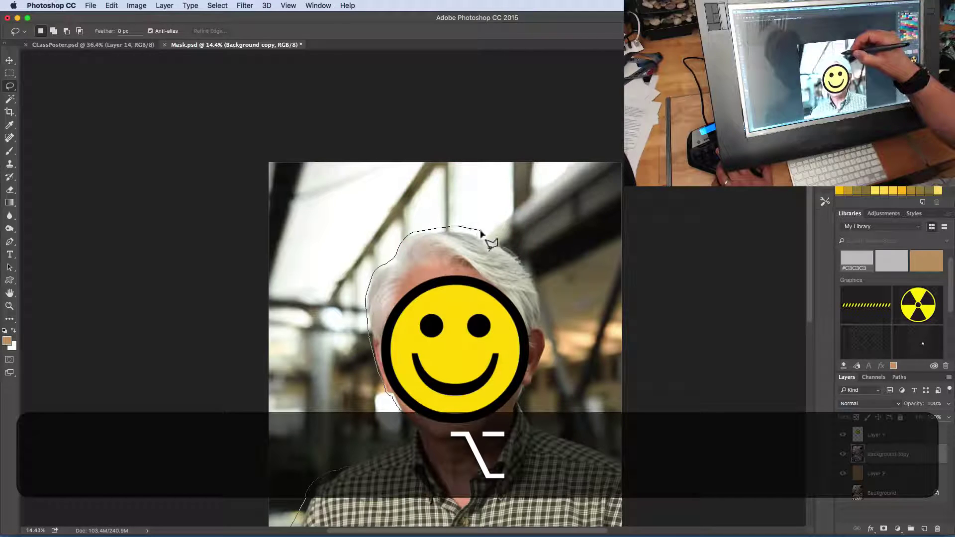
{"action": "mouse_move", "coordinate": [491, 232]}
{"action": "left_mouse_down"}
{"action": "mouse_move", "coordinate": [528, 262]}
{"action": "mouse_move", "coordinate": [545, 300]}
{"action": "mouse_move", "coordinate": [548, 346]}
{"action": "mouse_move", "coordinate": [522, 404]}
{"action": "left_mouse_up"}
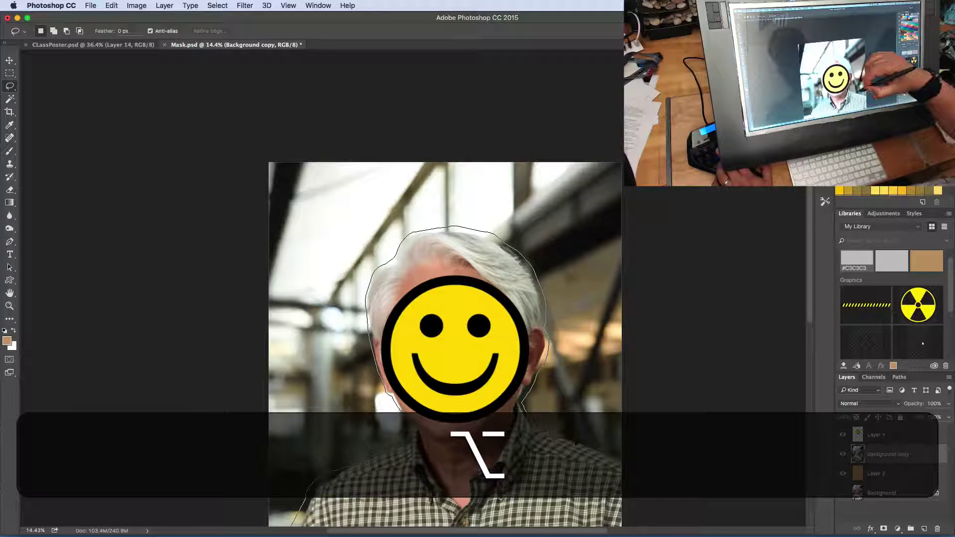
Close the Lasso selection along the remaining shoulder and outside the photo's right and bottom edges, and fit the image on screen
{"action": "mouse_move", "coordinate": [640, 472]}
{"action": "left_mouse_down"}
{"action": "mouse_move", "coordinate": [635, 533]}
{"action": "mouse_move", "coordinate": [645, 490]}
{"action": "mouse_move", "coordinate": [583, 530]}
{"action": "mouse_move", "coordinate": [487, 453]}
{"action": "mouse_move", "coordinate": [416, 446]}
{"action": "left_mouse_up"}
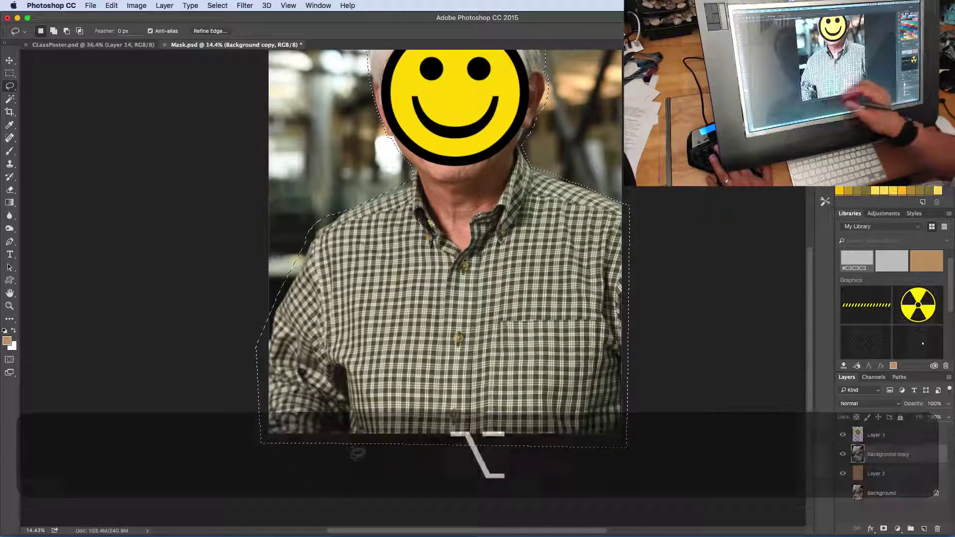
{"action": "key", "text": "space"}
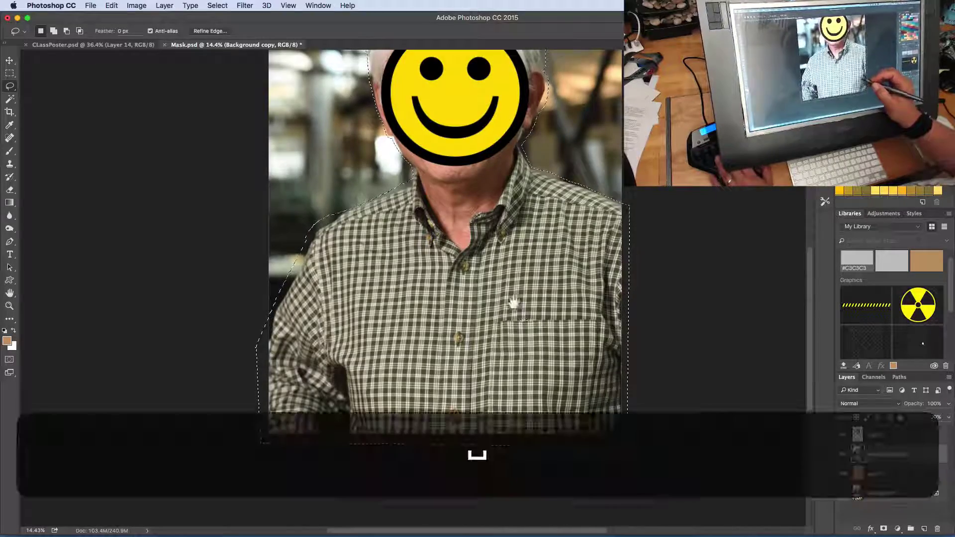
{"action": "left_click_drag", "start_coordinate": [522, 207], "coordinate": [484, 259]}
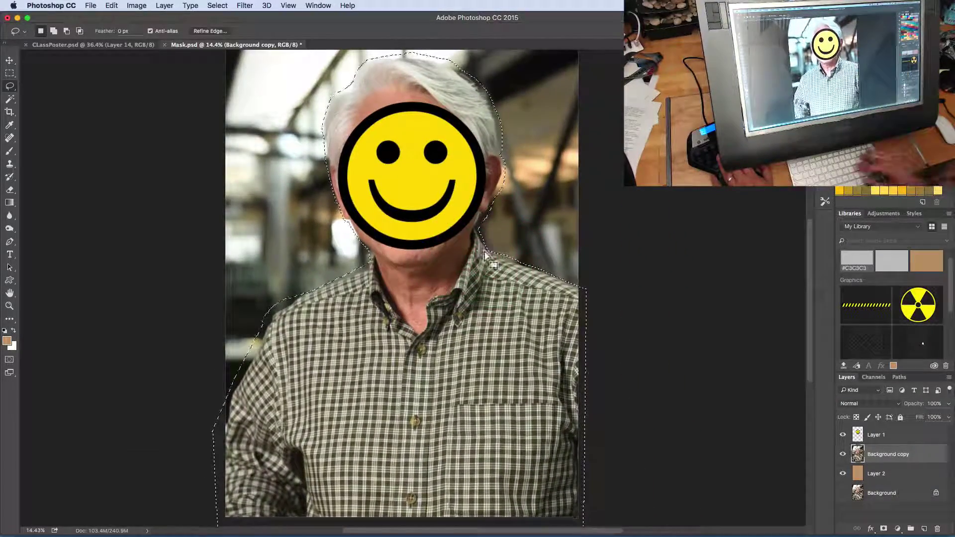
{"action": "key", "text": "super"}
{"action": "key", "text": "super+0"}
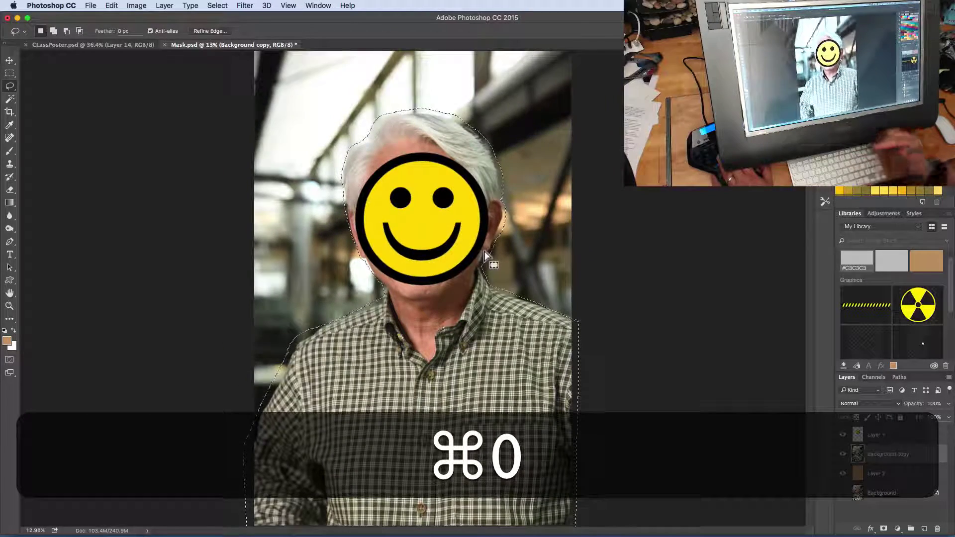
{"action": "key", "text": "space"}
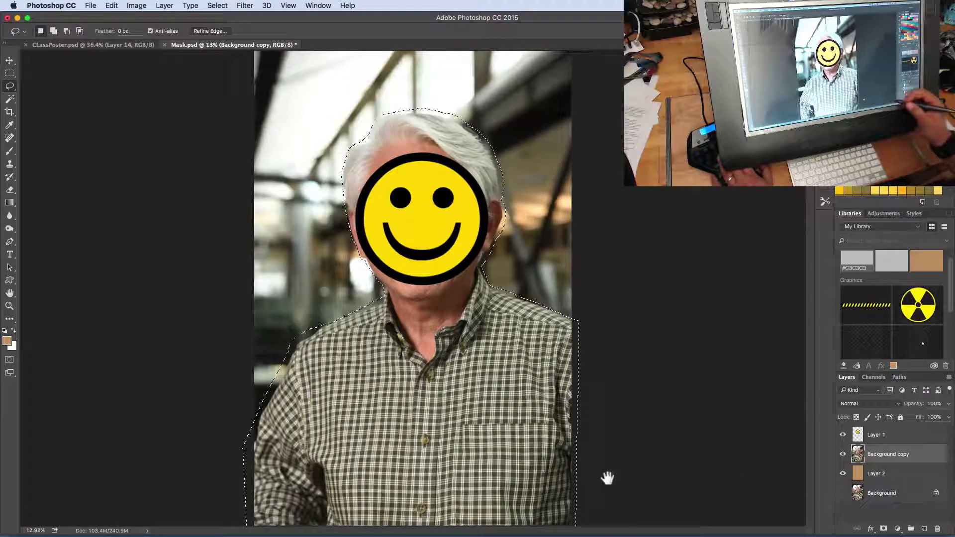
Add a layer mask to the Background copy layer from the Lasso selection around the man
{"action": "key", "text": "space"}
{"action": "left_click", "coordinate": [514, 343]}
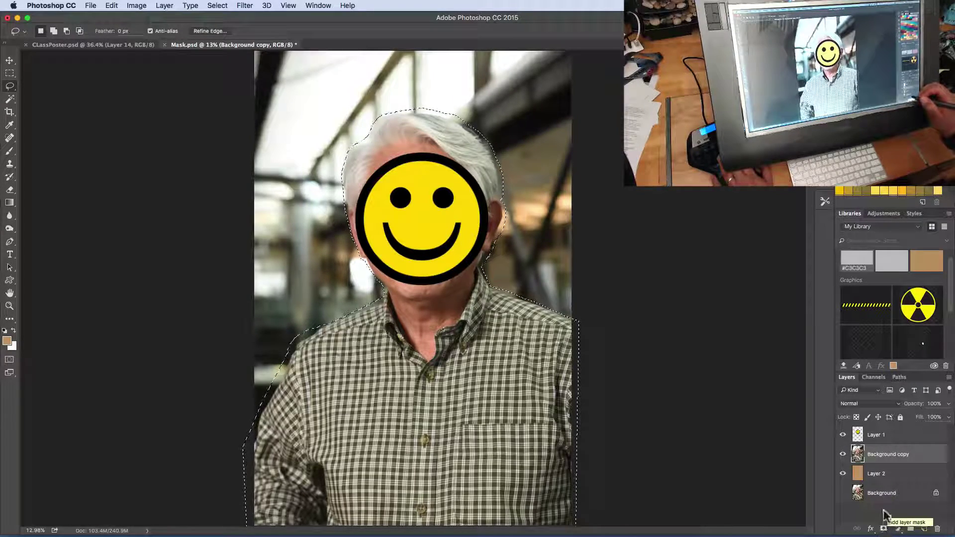
{"action": "left_click", "coordinate": [884, 530]}
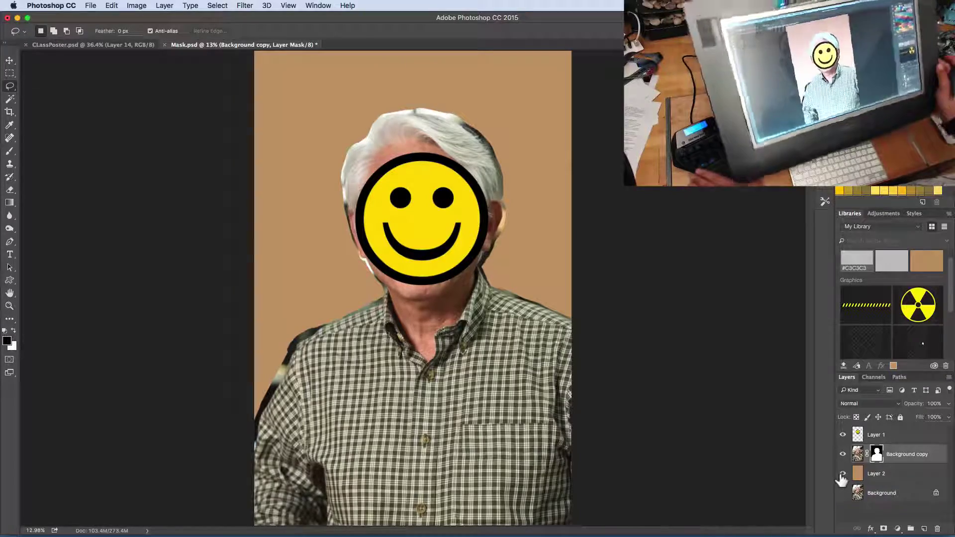
Paint black on the Background copy mask with the size 25 Brush to hide the dark fringe at the outer corner of the photo's left shoulder
{"action": "key", "text": "super+space"}
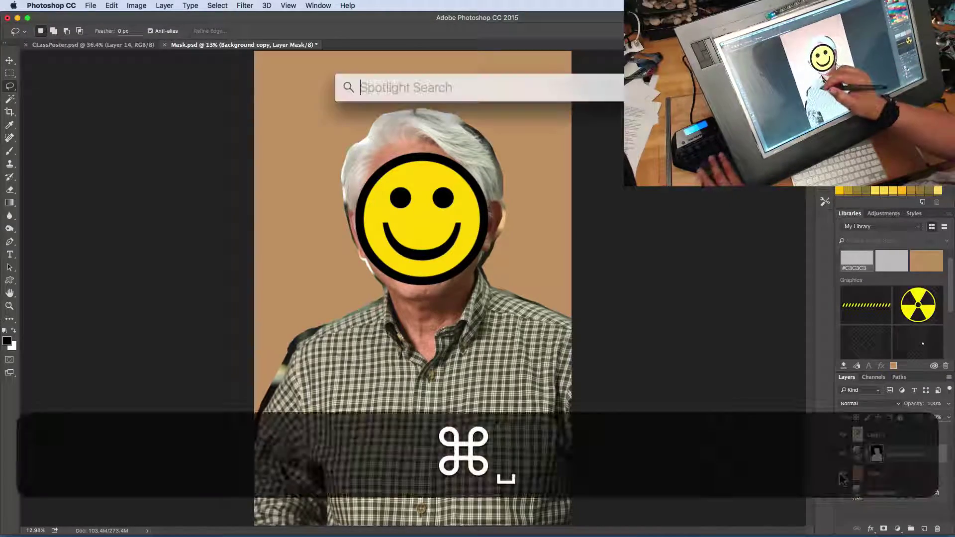
{"action": "mouse_move", "coordinate": [280, 339]}
{"action": "left_mouse_down"}
{"action": "mouse_move", "coordinate": [410, 387]}
{"action": "mouse_move", "coordinate": [331, 214]}
{"action": "left_mouse_up"}
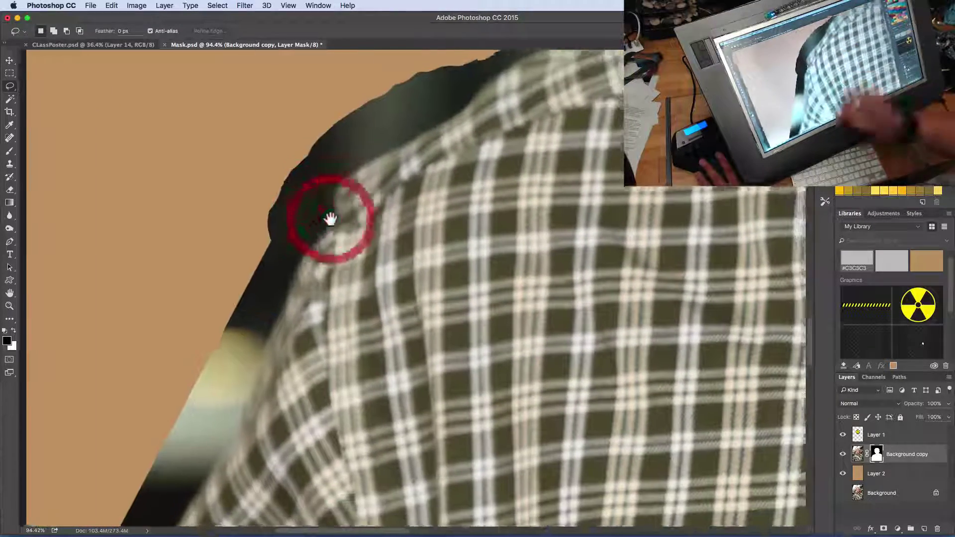
{"action": "key", "text": "b"}
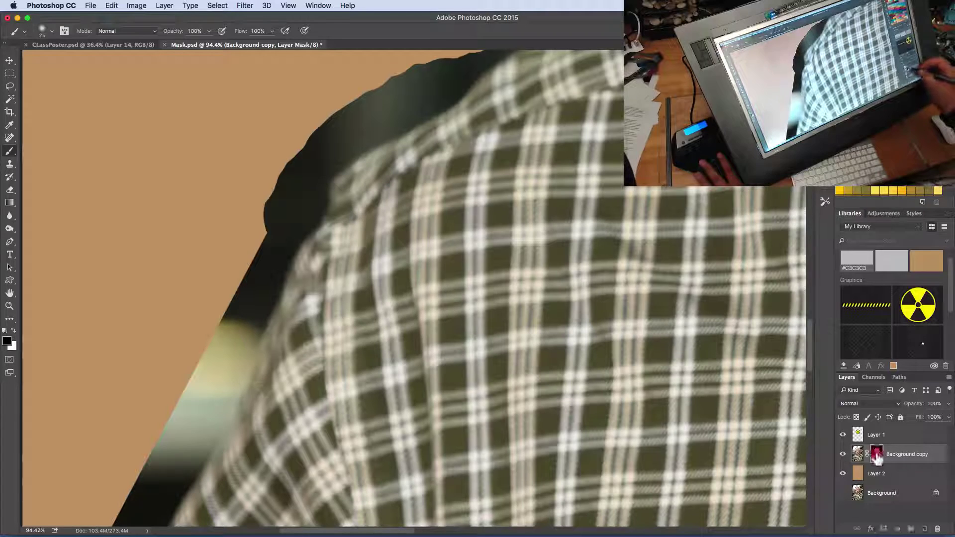
{"action": "mouse_move", "coordinate": [296, 175]}
{"action": "left_mouse_down"}
{"action": "mouse_move", "coordinate": [263, 230]}
{"action": "mouse_move", "coordinate": [286, 172]}
{"action": "mouse_move", "coordinate": [314, 134]}
{"action": "mouse_move", "coordinate": [330, 130]}
{"action": "mouse_move", "coordinate": [303, 181]}
{"action": "mouse_move", "coordinate": [326, 169]}
{"action": "mouse_move", "coordinate": [305, 234]}
{"action": "mouse_move", "coordinate": [311, 193]}
{"action": "mouse_move", "coordinate": [274, 237]}
{"action": "left_mouse_up"}
{"action": "mouse_move", "coordinate": [319, 161]}
{"action": "left_mouse_down"}
{"action": "mouse_move", "coordinate": [307, 200]}
{"action": "mouse_move", "coordinate": [372, 136]}
{"action": "mouse_move", "coordinate": [331, 160]}
{"action": "mouse_move", "coordinate": [305, 145]}
{"action": "mouse_move", "coordinate": [349, 112]}
{"action": "left_mouse_up"}
Continue painting the mask black along the top of that shoulder and down the upper sleeve to remove the leftover background
{"action": "key", "text": "space"}
{"action": "mouse_move", "coordinate": [476, 160]}
{"action": "left_mouse_down"}
{"action": "mouse_move", "coordinate": [483, 263]}
{"action": "mouse_move", "coordinate": [505, 265]}
{"action": "left_mouse_up"}
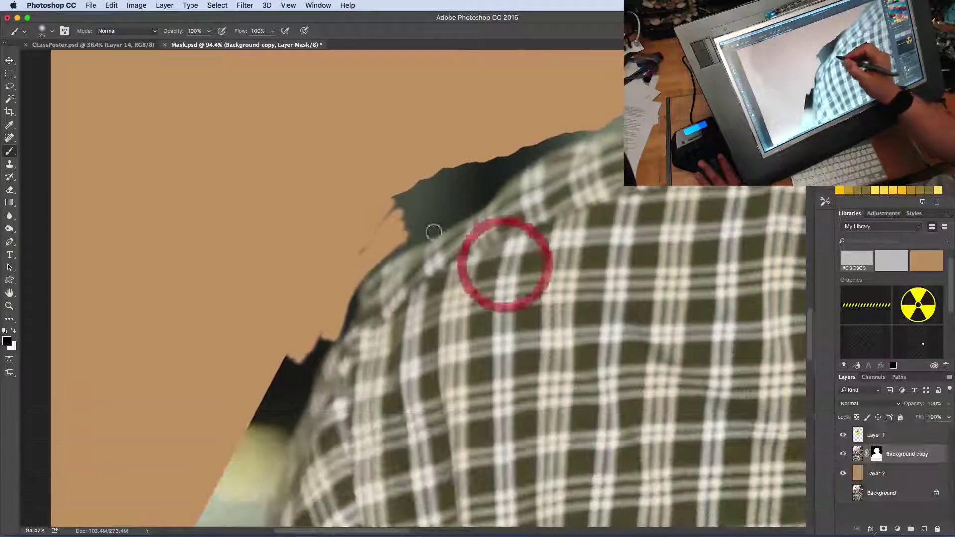
{"action": "mouse_move", "coordinate": [379, 254]}
{"action": "left_mouse_down"}
{"action": "mouse_move", "coordinate": [448, 224]}
{"action": "mouse_move", "coordinate": [585, 123]}
{"action": "mouse_move", "coordinate": [559, 135]}
{"action": "mouse_move", "coordinate": [590, 125]}
{"action": "mouse_move", "coordinate": [522, 156]}
{"action": "mouse_move", "coordinate": [536, 140]}
{"action": "mouse_move", "coordinate": [479, 192]}
{"action": "mouse_move", "coordinate": [457, 186]}
{"action": "mouse_move", "coordinate": [428, 196]}
{"action": "mouse_move", "coordinate": [378, 226]}
{"action": "left_mouse_up"}
{"action": "mouse_move", "coordinate": [409, 191]}
{"action": "left_mouse_down"}
{"action": "mouse_move", "coordinate": [467, 155]}
{"action": "mouse_move", "coordinate": [425, 203]}
{"action": "mouse_move", "coordinate": [450, 173]}
{"action": "left_mouse_up"}
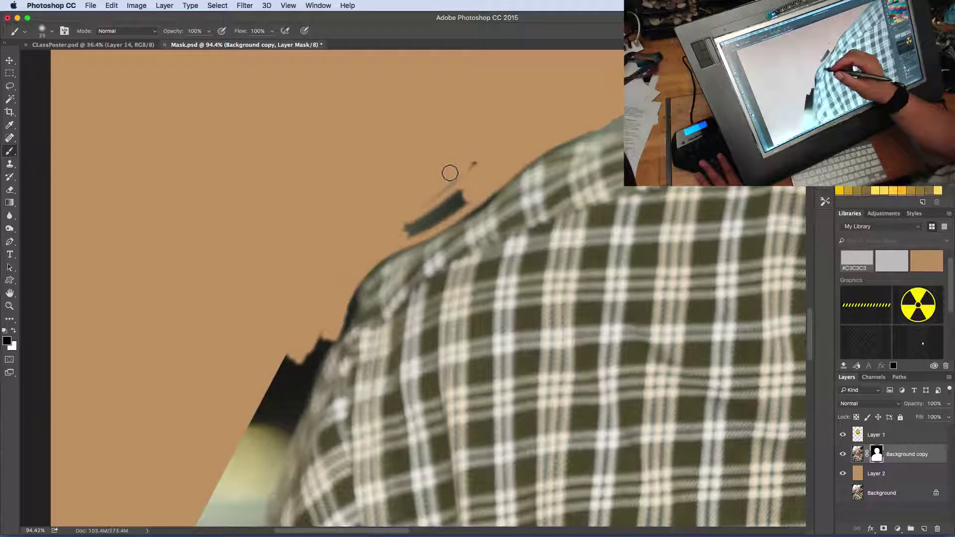
{"action": "mouse_move", "coordinate": [432, 204]}
{"action": "left_mouse_down"}
{"action": "mouse_move", "coordinate": [443, 203]}
{"action": "mouse_move", "coordinate": [407, 222]}
{"action": "mouse_move", "coordinate": [409, 234]}
{"action": "mouse_move", "coordinate": [443, 209]}
{"action": "left_mouse_up"}
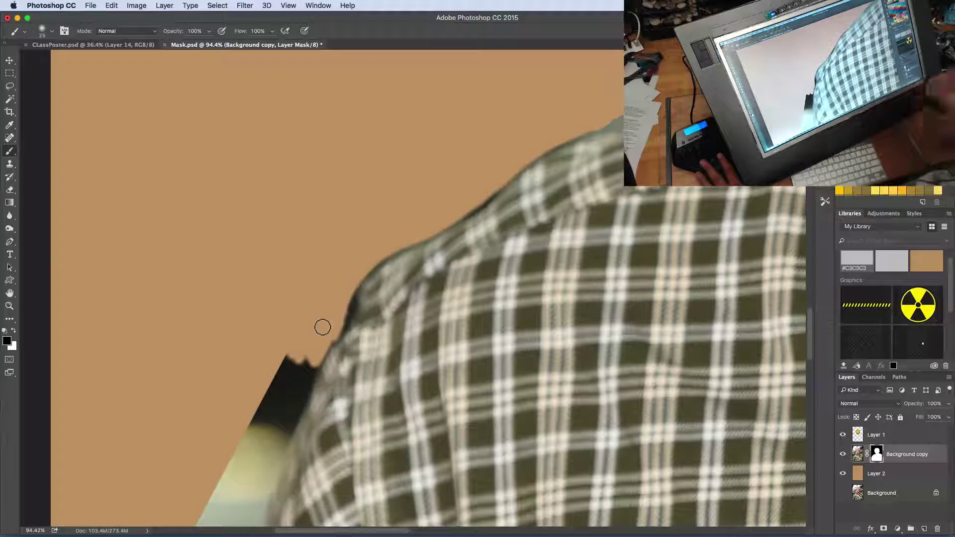
{"action": "mouse_move", "coordinate": [331, 339]}
{"action": "left_mouse_down"}
{"action": "mouse_move", "coordinate": [297, 388]}
{"action": "mouse_move", "coordinate": [312, 361]}
{"action": "mouse_move", "coordinate": [305, 366]}
{"action": "mouse_move", "coordinate": [290, 353]}
{"action": "mouse_move", "coordinate": [268, 392]}
{"action": "mouse_move", "coordinate": [274, 387]}
{"action": "mouse_move", "coordinate": [295, 410]}
{"action": "mouse_move", "coordinate": [315, 358]}
{"action": "mouse_move", "coordinate": [279, 452]}
{"action": "mouse_move", "coordinate": [291, 408]}
{"action": "mouse_move", "coordinate": [277, 432]}
{"action": "mouse_move", "coordinate": [280, 407]}
{"action": "mouse_move", "coordinate": [254, 429]}
{"action": "left_mouse_up"}
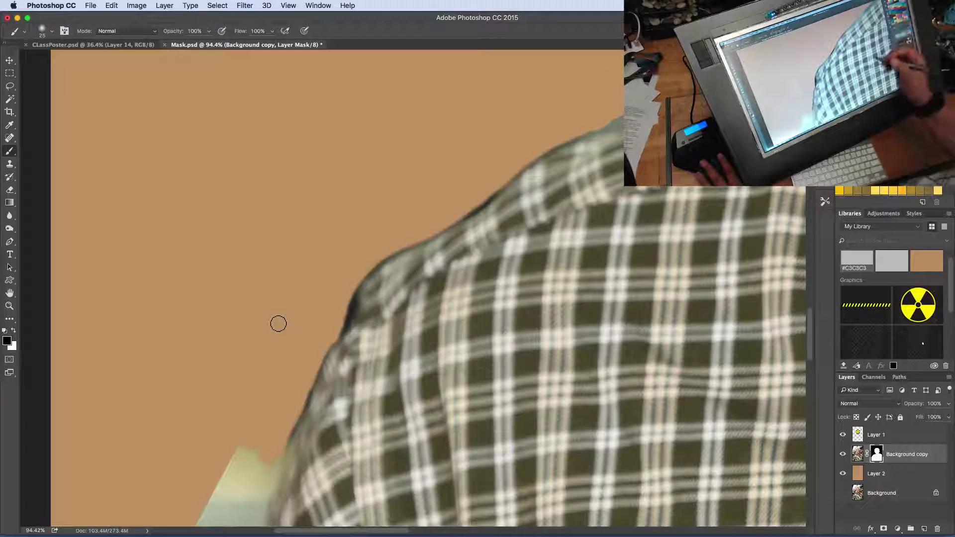
Fit the image on screen and open Refine Mask for the Background copy layer mask, keeping the dialog clear of the man
{"action": "key", "text": "super+minus"}
{"action": "key", "text": "super+minus"}
{"action": "key", "text": "super+minus"}
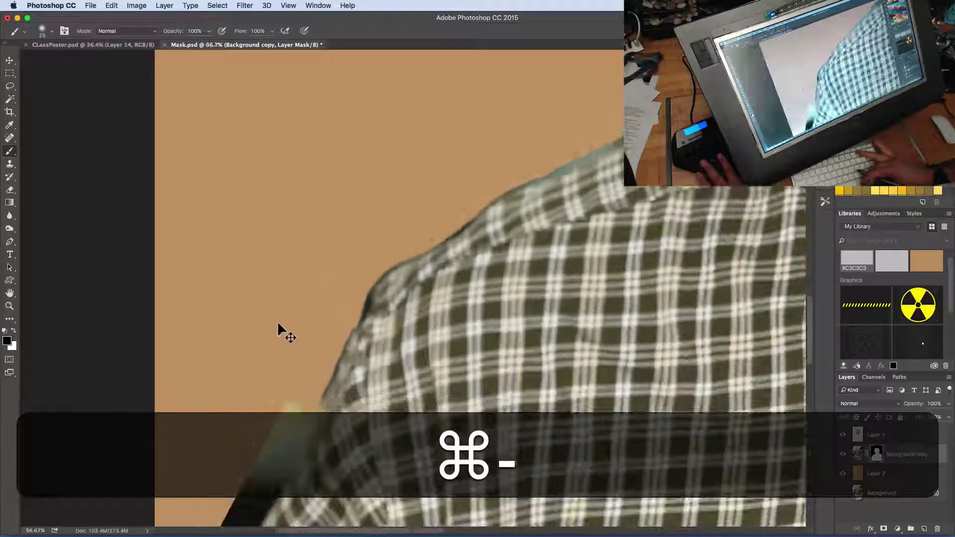
{"action": "key", "text": "super+minus"}
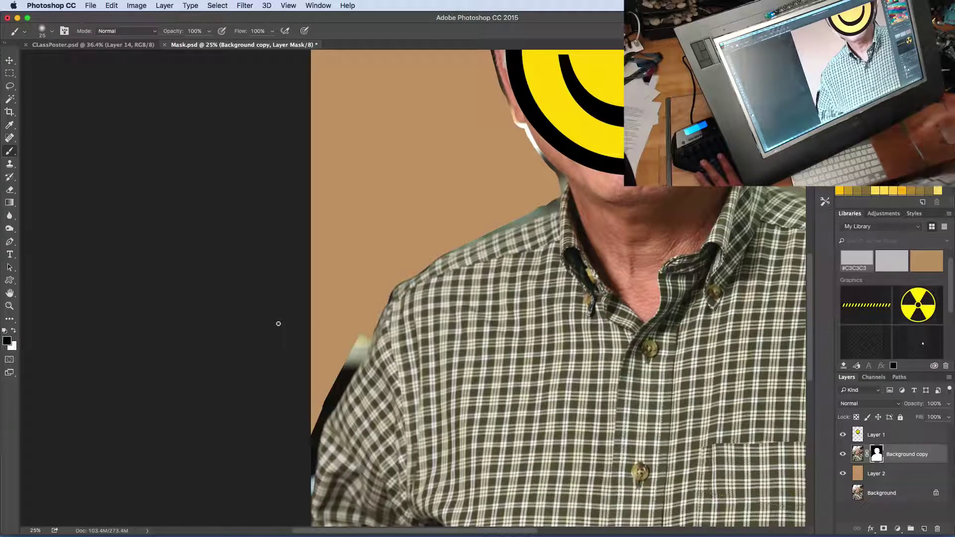
{"action": "key", "text": "super+0"}
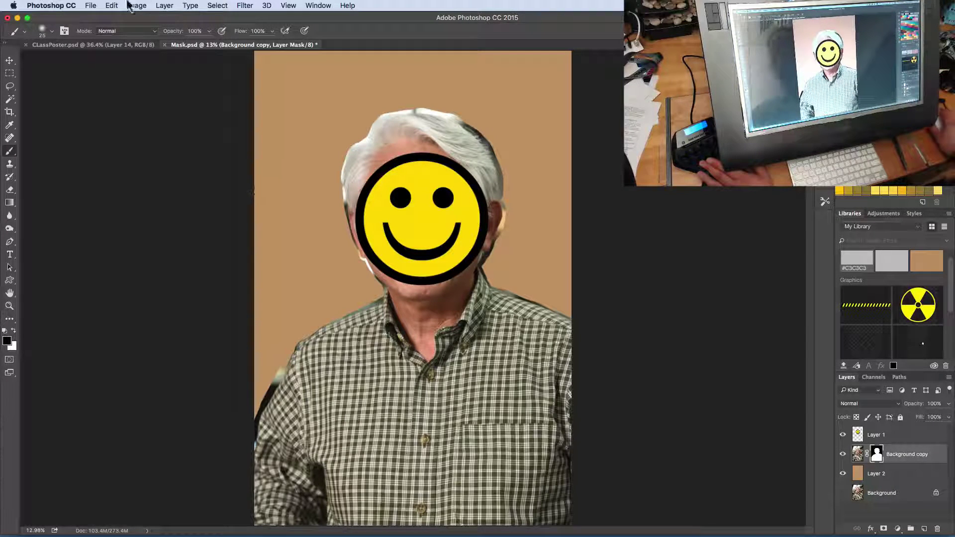
{"action": "left_click", "coordinate": [217, 6]}
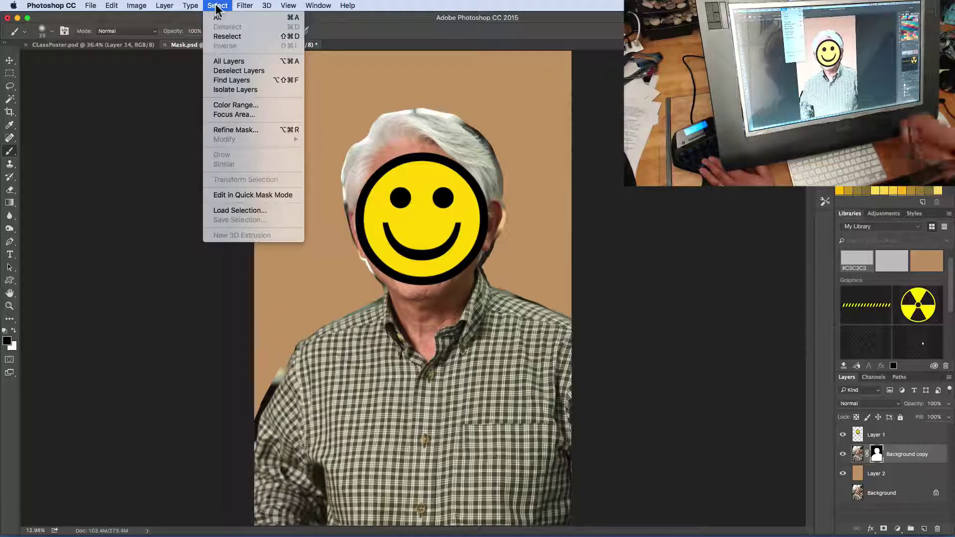
{"action": "left_click", "coordinate": [247, 130]}
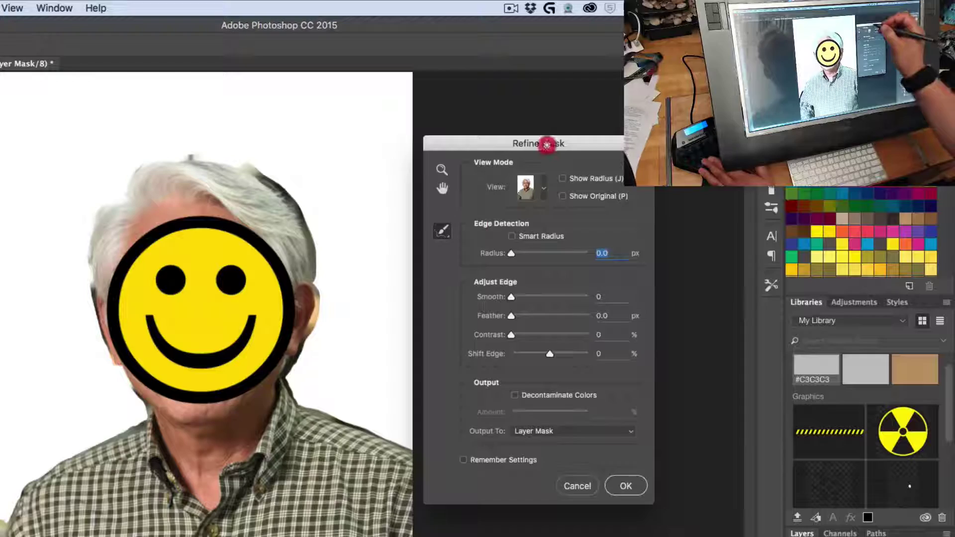
{"action": "mouse_move", "coordinate": [547, 145]}
{"action": "left_mouse_down"}
{"action": "mouse_move", "coordinate": [270, 188]}
{"action": "mouse_move", "coordinate": [230, 135]}
{"action": "mouse_move", "coordinate": [390, 160]}
{"action": "mouse_move", "coordinate": [553, 141]}
{"action": "left_mouse_up"}
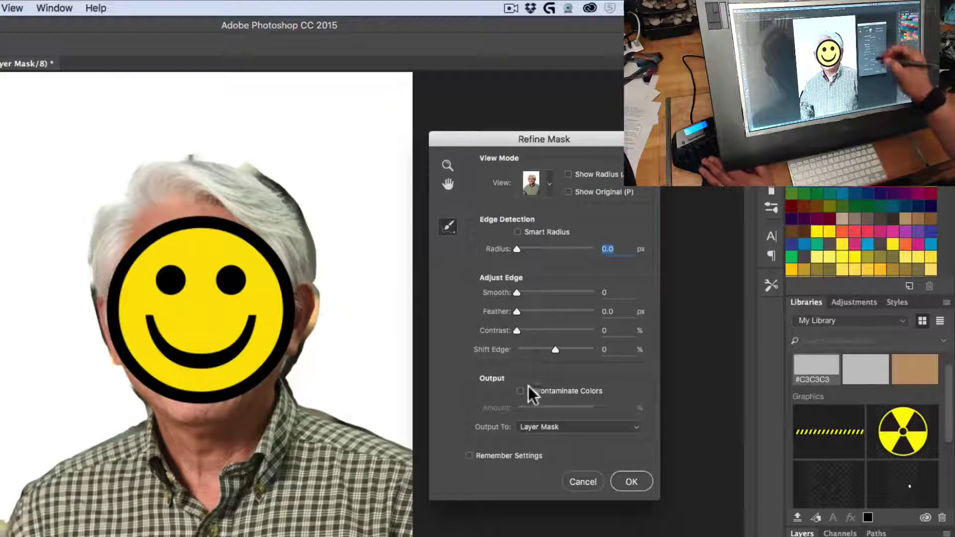
Enable Smart Radius with a 35.8 px radius, and Decontaminate Colors with the amount at 100%
{"action": "left_click", "coordinate": [518, 232]}
{"action": "left_click_drag", "start_coordinate": [514, 250], "coordinate": [571, 249]}
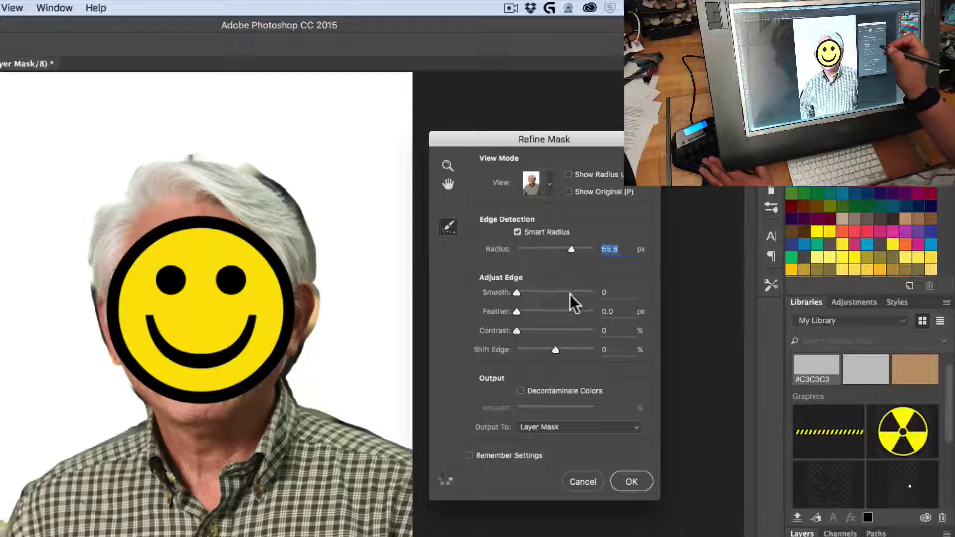
{"action": "left_click", "coordinate": [559, 247]}
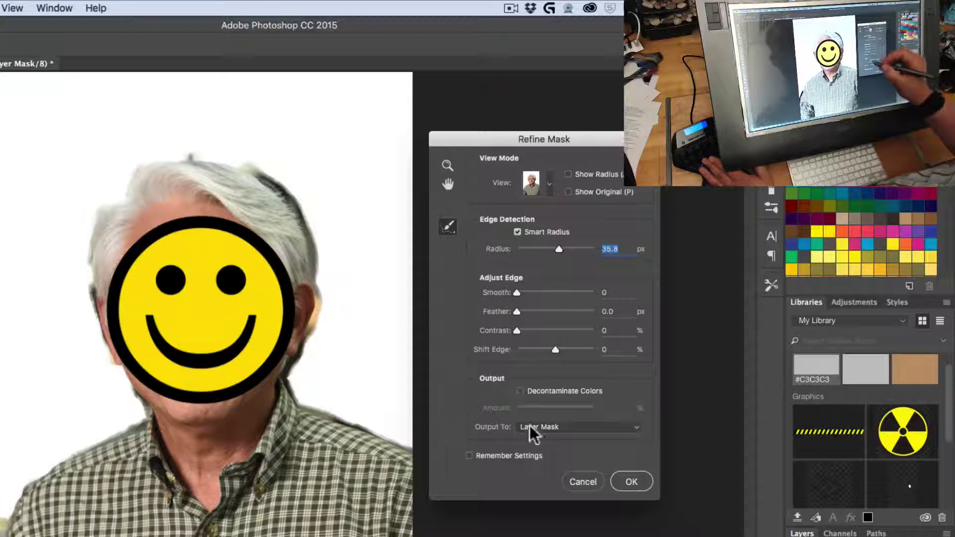
{"action": "left_click", "coordinate": [520, 390]}
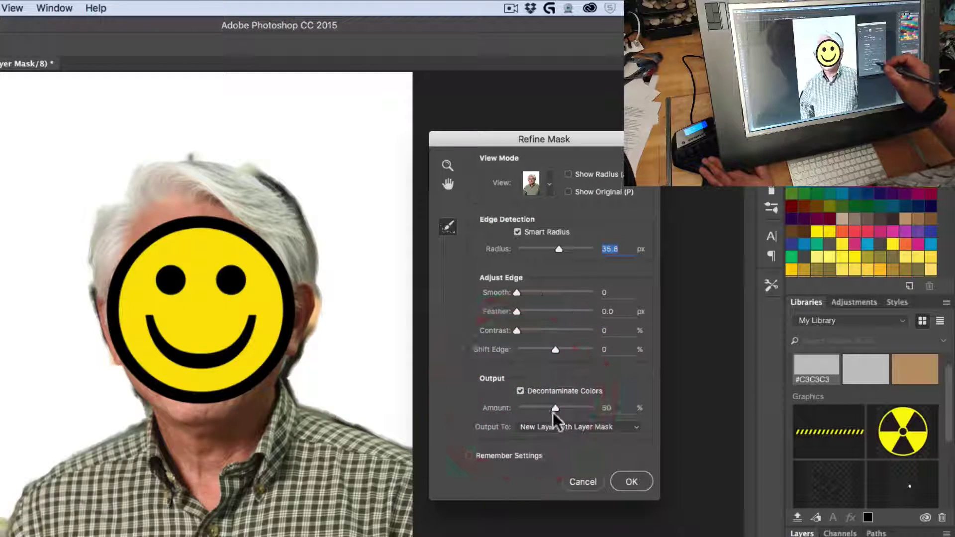
{"action": "left_click_drag", "start_coordinate": [557, 407], "coordinate": [593, 410]}
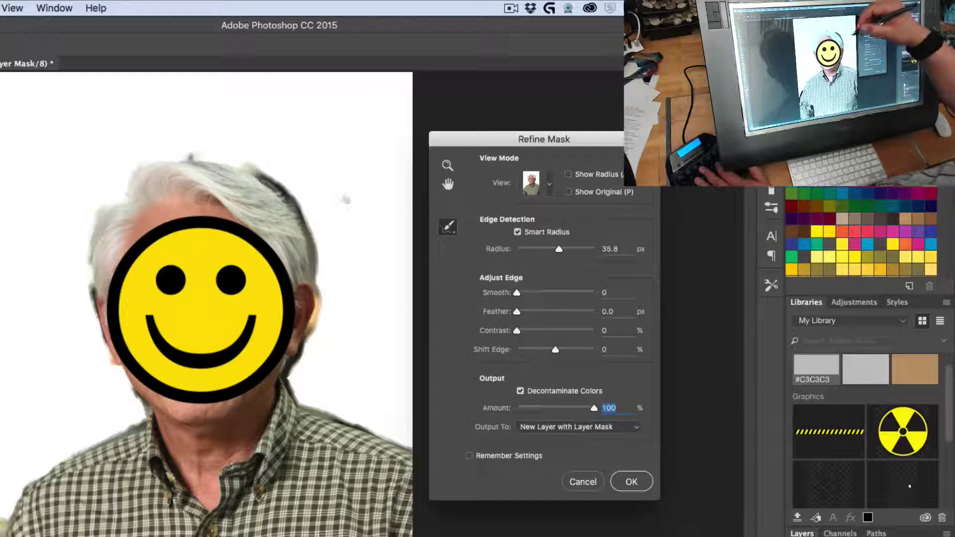
Brush with an enlarged Refine Radius tool over the leftover background patch above the hair on the photo's right side of the crown
{"action": "left_click", "coordinate": [449, 229]}
{"action": "left_click", "coordinate": [448, 184]}
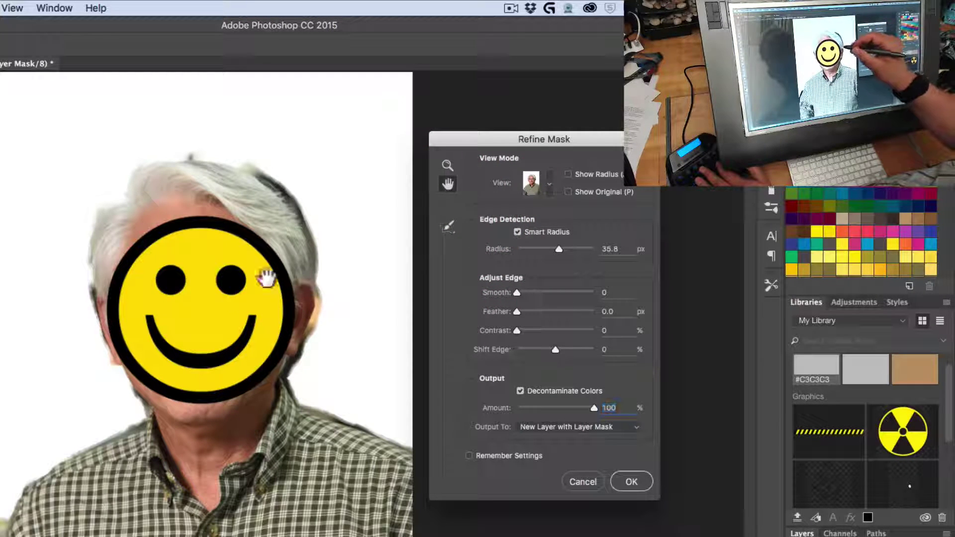
{"action": "left_click", "coordinate": [229, 344]}
{"action": "left_click", "coordinate": [447, 164]}
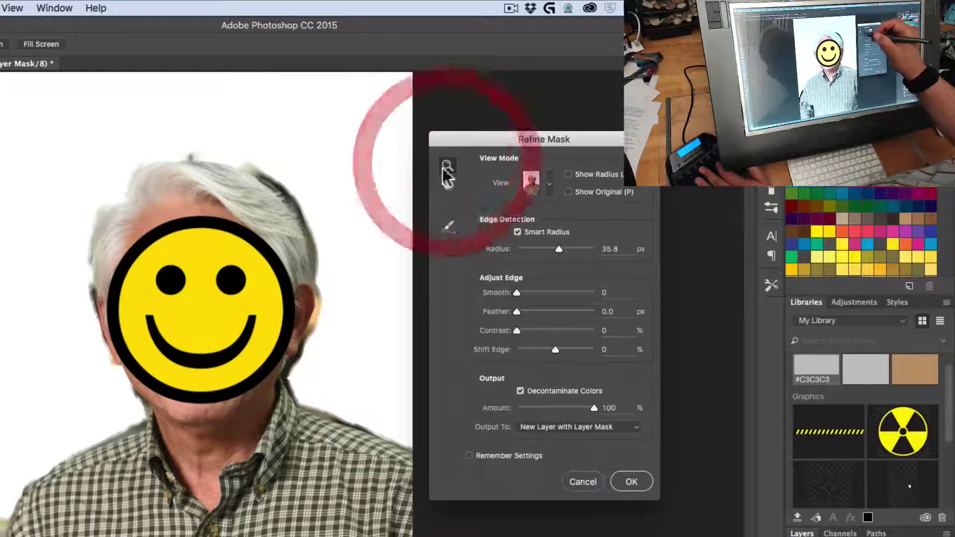
{"action": "left_click_drag", "start_coordinate": [214, 173], "coordinate": [213, 132]}
{"action": "left_click", "coordinate": [448, 226]}
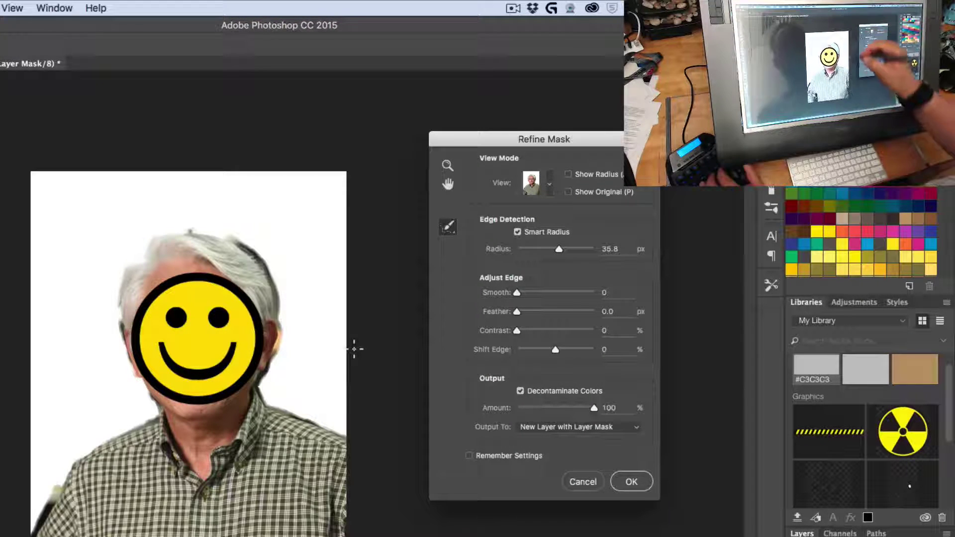
{"action": "key", "text": "super+space"}
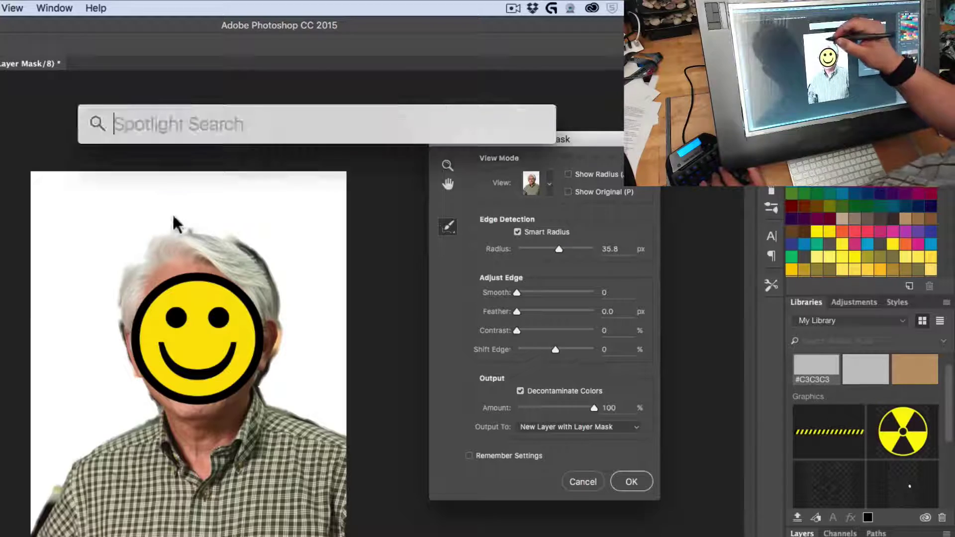
{"action": "left_click_drag", "start_coordinate": [175, 222], "coordinate": [270, 279]}
{"action": "mouse_move", "coordinate": [229, 501]}
{"action": "left_mouse_down"}
{"action": "mouse_move", "coordinate": [180, 518]}
{"action": "mouse_move", "coordinate": [132, 406]}
{"action": "mouse_move", "coordinate": [137, 324]}
{"action": "left_mouse_up"}
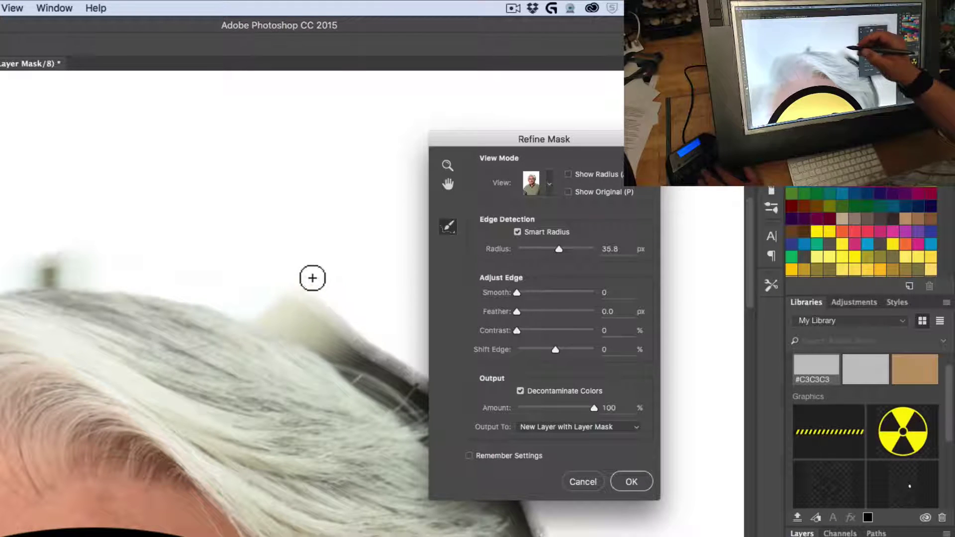
{"action": "key", "text": "bracketright"}
{"action": "key", "text": "bracketright"}
{"action": "key", "text": "bracketright"}
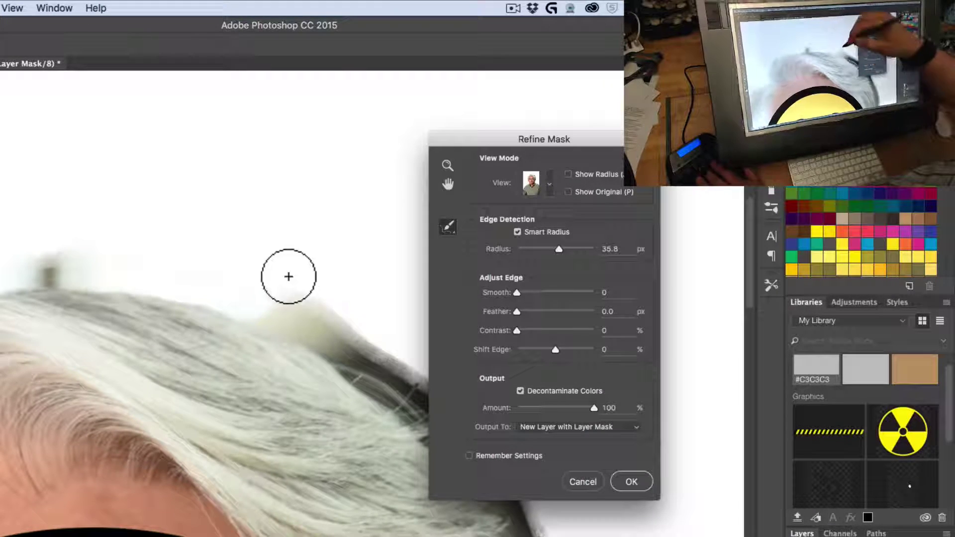
{"action": "key", "text": "bracketleft"}
{"action": "mouse_move", "coordinate": [296, 292]}
{"action": "left_mouse_down"}
{"action": "mouse_move", "coordinate": [352, 333]}
{"action": "mouse_move", "coordinate": [258, 280]}
{"action": "mouse_move", "coordinate": [365, 346]}
{"action": "mouse_move", "coordinate": [328, 337]}
{"action": "left_mouse_up"}
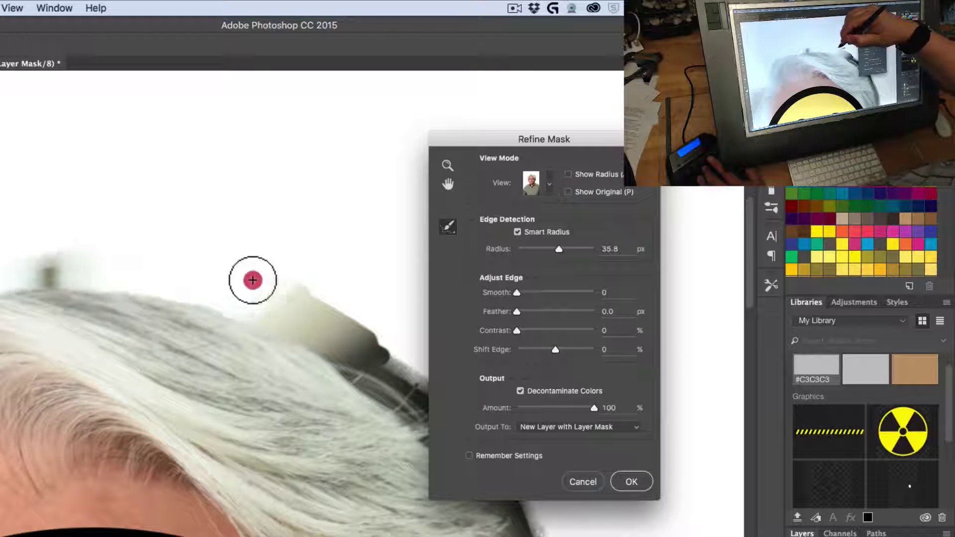
Brush the Refine Radius tool over the dark smudge sticking up from the top of the hair
{"action": "mouse_move", "coordinate": [84, 268]}
{"action": "left_mouse_down"}
{"action": "mouse_move", "coordinate": [21, 266]}
{"action": "mouse_move", "coordinate": [107, 272]}
{"action": "mouse_move", "coordinate": [13, 267]}
{"action": "mouse_move", "coordinate": [69, 261]}
{"action": "mouse_move", "coordinate": [64, 252]}
{"action": "mouse_move", "coordinate": [2, 276]}
{"action": "left_mouse_up"}
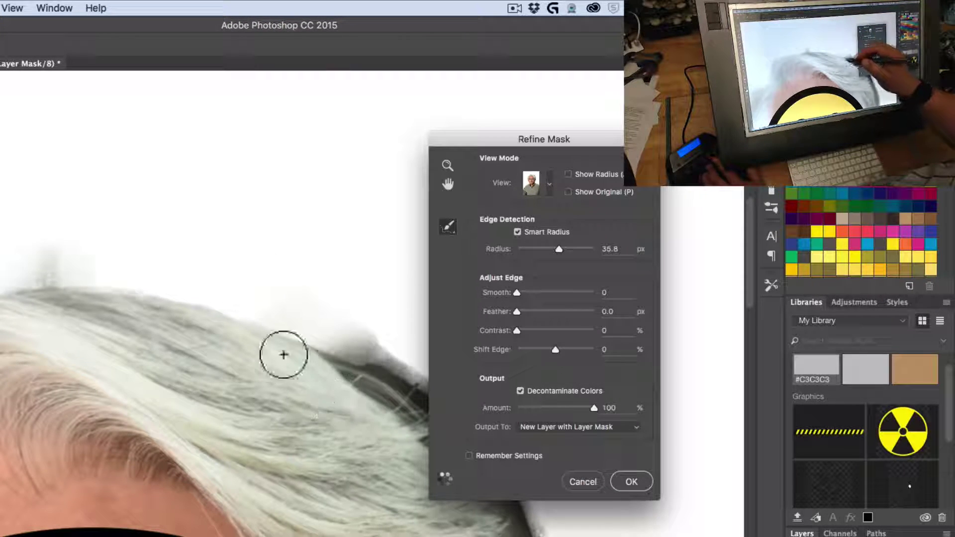
{"action": "mouse_move", "coordinate": [47, 247]}
{"action": "left_mouse_down"}
{"action": "mouse_move", "coordinate": [76, 246]}
{"action": "mouse_move", "coordinate": [76, 256]}
{"action": "mouse_move", "coordinate": [73, 269]}
{"action": "mouse_move", "coordinate": [44, 276]}
{"action": "left_mouse_up"}
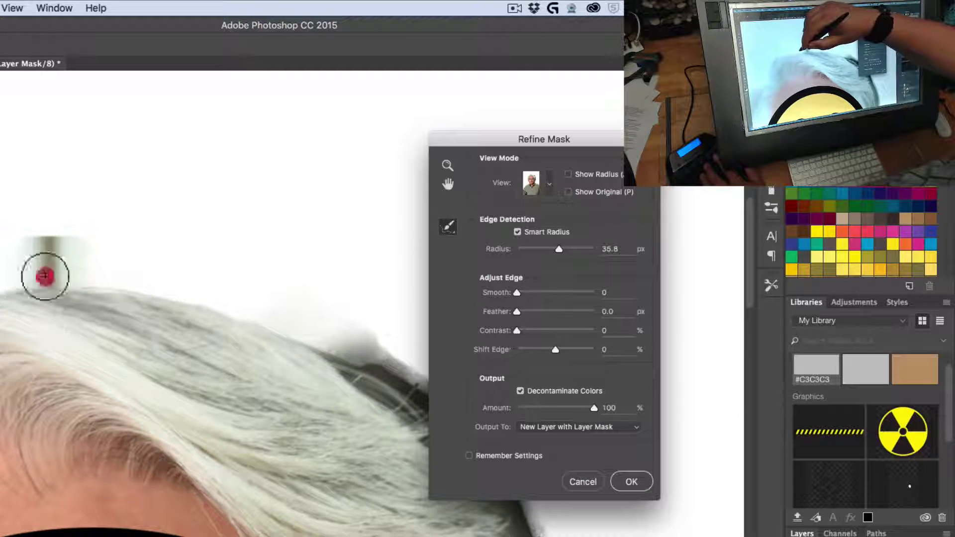
{"action": "mouse_move", "coordinate": [39, 243]}
{"action": "left_mouse_down"}
{"action": "mouse_move", "coordinate": [61, 244]}
{"action": "mouse_move", "coordinate": [47, 235]}
{"action": "mouse_move", "coordinate": [47, 258]}
{"action": "mouse_move", "coordinate": [43, 234]}
{"action": "mouse_move", "coordinate": [57, 277]}
{"action": "mouse_move", "coordinate": [46, 238]}
{"action": "left_mouse_up"}
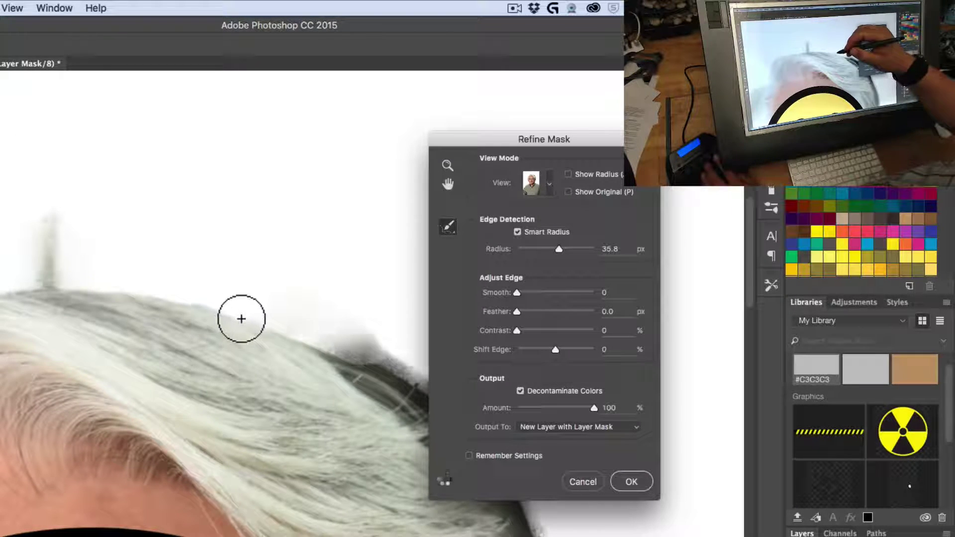
Refine the mask edge along the upper outer curve of the hair on the photo's right side, going over the dark background fringe
{"action": "left_click_drag", "start_coordinate": [301, 335], "coordinate": [4, 235]}
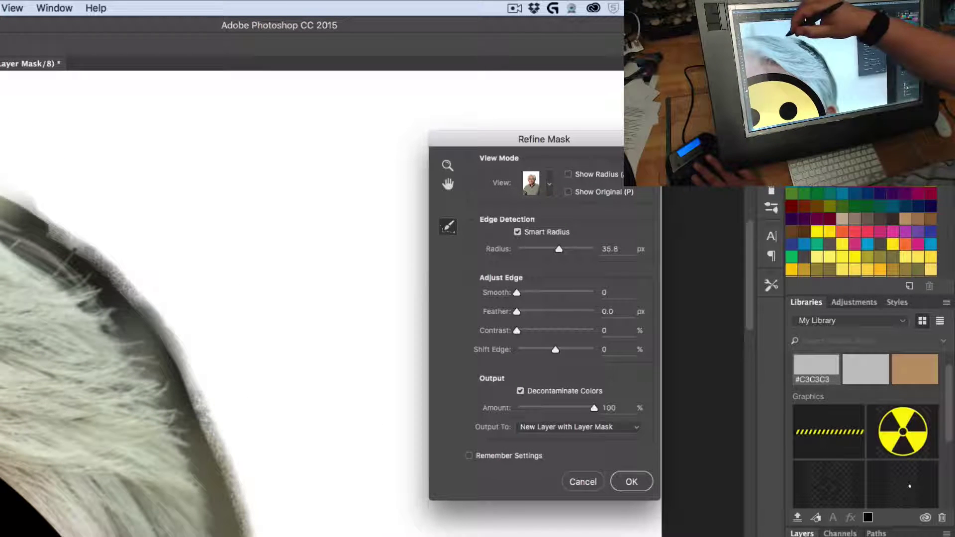
{"action": "left_click_drag", "start_coordinate": [6, 181], "coordinate": [117, 276]}
{"action": "mouse_move", "coordinate": [32, 249]}
{"action": "left_mouse_down"}
{"action": "mouse_move", "coordinate": [128, 314]}
{"action": "mouse_move", "coordinate": [141, 298]}
{"action": "mouse_move", "coordinate": [173, 333]}
{"action": "mouse_move", "coordinate": [194, 393]}
{"action": "left_mouse_up"}
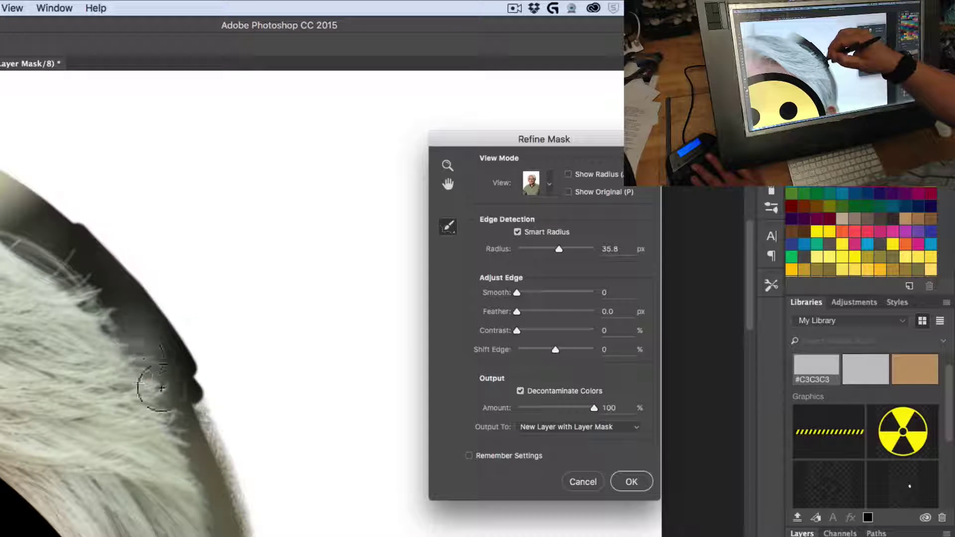
{"action": "left_click", "coordinate": [186, 371]}
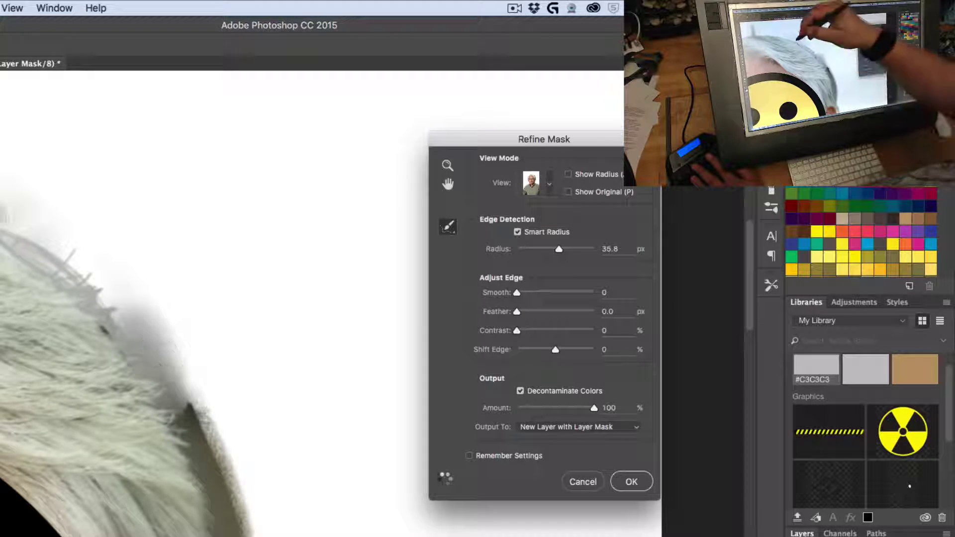
{"action": "mouse_move", "coordinate": [10, 232]}
{"action": "left_mouse_down"}
{"action": "mouse_move", "coordinate": [76, 282]}
{"action": "mouse_move", "coordinate": [230, 458]}
{"action": "left_mouse_up"}
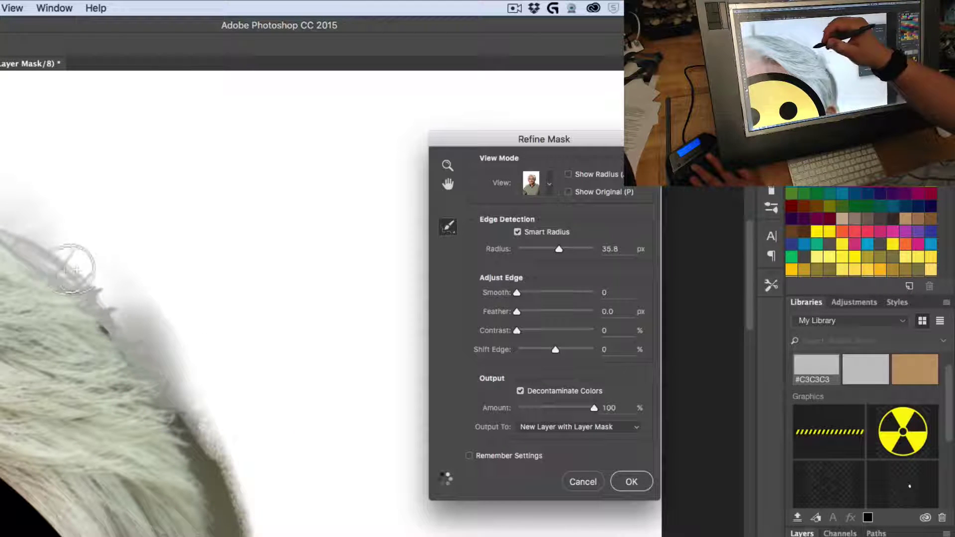
Brush the Refine Radius tool over the leftover background down the hair's outer side and around the ear on the photo's right side
{"action": "mouse_move", "coordinate": [115, 301]}
{"action": "left_mouse_down"}
{"action": "mouse_move", "coordinate": [190, 449]}
{"action": "mouse_move", "coordinate": [202, 419]}
{"action": "mouse_move", "coordinate": [254, 513]}
{"action": "mouse_move", "coordinate": [227, 447]}
{"action": "mouse_move", "coordinate": [226, 469]}
{"action": "mouse_move", "coordinate": [184, 428]}
{"action": "mouse_move", "coordinate": [217, 534]}
{"action": "left_mouse_up"}
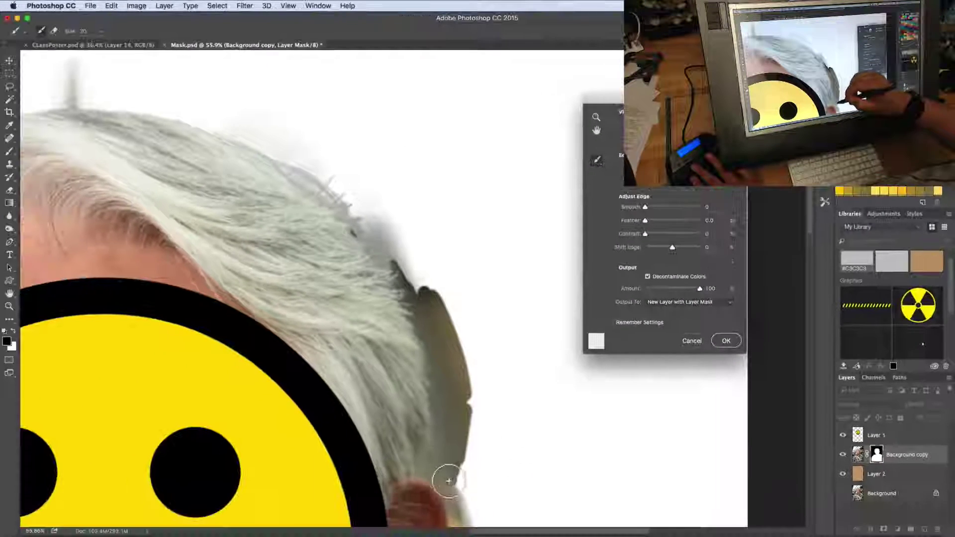
{"action": "mouse_move", "coordinate": [396, 273]}
{"action": "left_mouse_down"}
{"action": "mouse_move", "coordinate": [437, 238]}
{"action": "mouse_move", "coordinate": [414, 171]}
{"action": "mouse_move", "coordinate": [377, 156]}
{"action": "mouse_move", "coordinate": [378, 198]}
{"action": "mouse_move", "coordinate": [368, 204]}
{"action": "mouse_move", "coordinate": [394, 230]}
{"action": "mouse_move", "coordinate": [379, 218]}
{"action": "mouse_move", "coordinate": [396, 277]}
{"action": "mouse_move", "coordinate": [392, 231]}
{"action": "mouse_move", "coordinate": [400, 248]}
{"action": "mouse_move", "coordinate": [383, 324]}
{"action": "mouse_move", "coordinate": [359, 366]}
{"action": "mouse_move", "coordinate": [362, 381]}
{"action": "mouse_move", "coordinate": [399, 309]}
{"action": "mouse_move", "coordinate": [391, 141]}
{"action": "left_mouse_up"}
{"action": "key", "text": "space"}
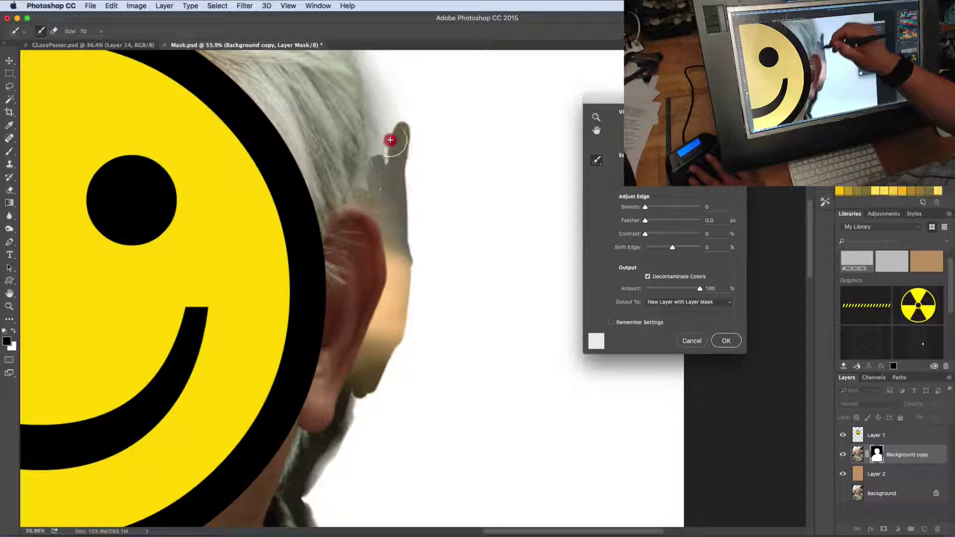
{"action": "mouse_move", "coordinate": [403, 185]}
{"action": "left_mouse_down"}
{"action": "mouse_move", "coordinate": [368, 384]}
{"action": "mouse_move", "coordinate": [365, 371]}
{"action": "mouse_move", "coordinate": [347, 371]}
{"action": "mouse_move", "coordinate": [383, 266]}
{"action": "mouse_move", "coordinate": [376, 284]}
{"action": "mouse_move", "coordinate": [407, 406]}
{"action": "left_mouse_up"}
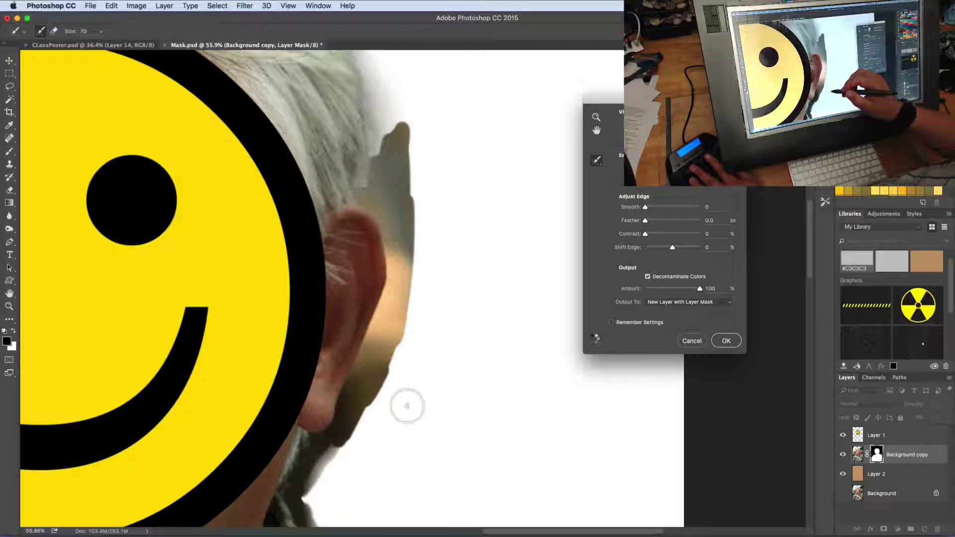
Refine the mask edge from below that ear down the neck to the shirt collar on the photo's right side
{"action": "key", "text": "space"}
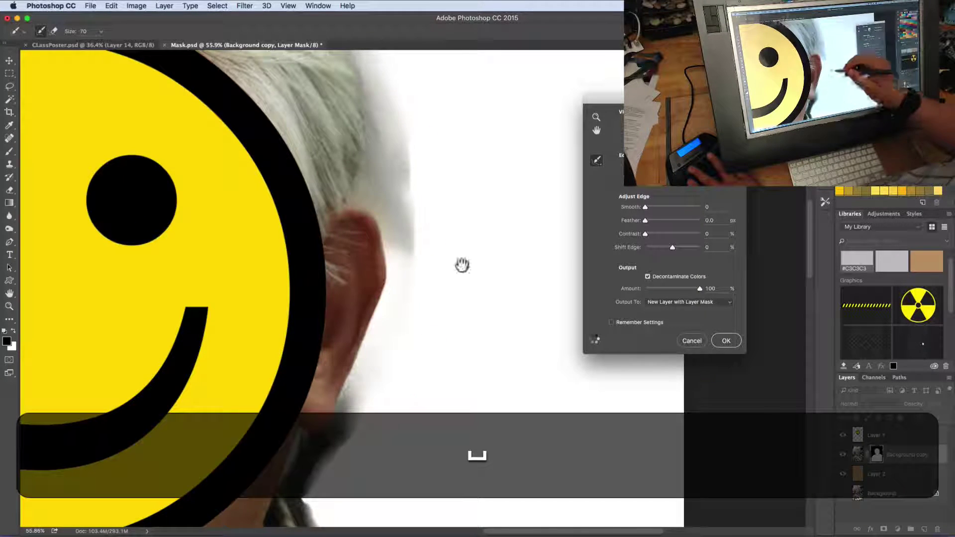
{"action": "mouse_move", "coordinate": [463, 265]}
{"action": "left_mouse_down"}
{"action": "mouse_move", "coordinate": [501, 170]}
{"action": "mouse_move", "coordinate": [508, 222]}
{"action": "mouse_move", "coordinate": [493, 273]}
{"action": "left_mouse_up"}
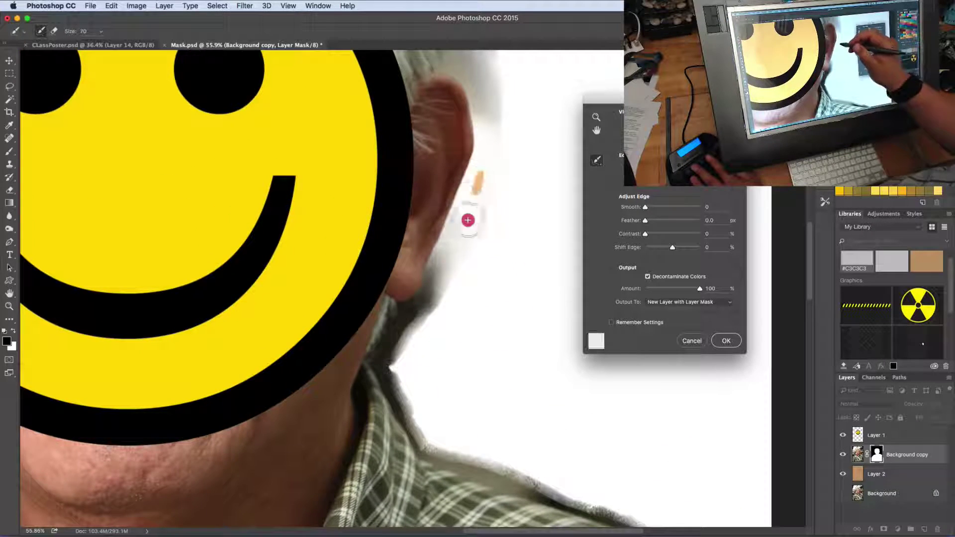
{"action": "mouse_move", "coordinate": [467, 220]}
{"action": "left_mouse_down"}
{"action": "mouse_move", "coordinate": [426, 271]}
{"action": "mouse_move", "coordinate": [448, 263]}
{"action": "mouse_move", "coordinate": [482, 177]}
{"action": "mouse_move", "coordinate": [462, 242]}
{"action": "mouse_move", "coordinate": [460, 217]}
{"action": "mouse_move", "coordinate": [440, 259]}
{"action": "mouse_move", "coordinate": [444, 283]}
{"action": "mouse_move", "coordinate": [400, 329]}
{"action": "mouse_move", "coordinate": [399, 305]}
{"action": "mouse_move", "coordinate": [371, 363]}
{"action": "mouse_move", "coordinate": [399, 413]}
{"action": "mouse_move", "coordinate": [404, 391]}
{"action": "mouse_move", "coordinate": [416, 437]}
{"action": "mouse_move", "coordinate": [411, 419]}
{"action": "mouse_move", "coordinate": [434, 450]}
{"action": "mouse_move", "coordinate": [406, 352]}
{"action": "mouse_move", "coordinate": [390, 343]}
{"action": "mouse_move", "coordinate": [384, 359]}
{"action": "mouse_move", "coordinate": [444, 438]}
{"action": "mouse_move", "coordinate": [427, 438]}
{"action": "mouse_move", "coordinate": [426, 449]}
{"action": "mouse_move", "coordinate": [477, 479]}
{"action": "mouse_move", "coordinate": [456, 448]}
{"action": "left_mouse_up"}
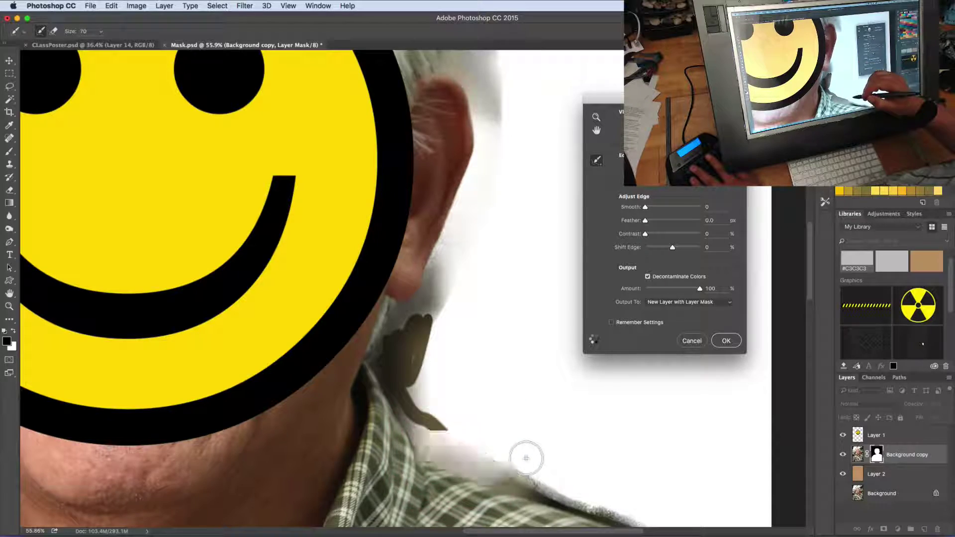
Refine the mask edge along the shirt shoulder on the photo's right side, going over the dark fringe above the fabric
{"action": "key", "text": "space"}
{"action": "left_click_drag", "start_coordinate": [507, 396], "coordinate": [467, 335]}
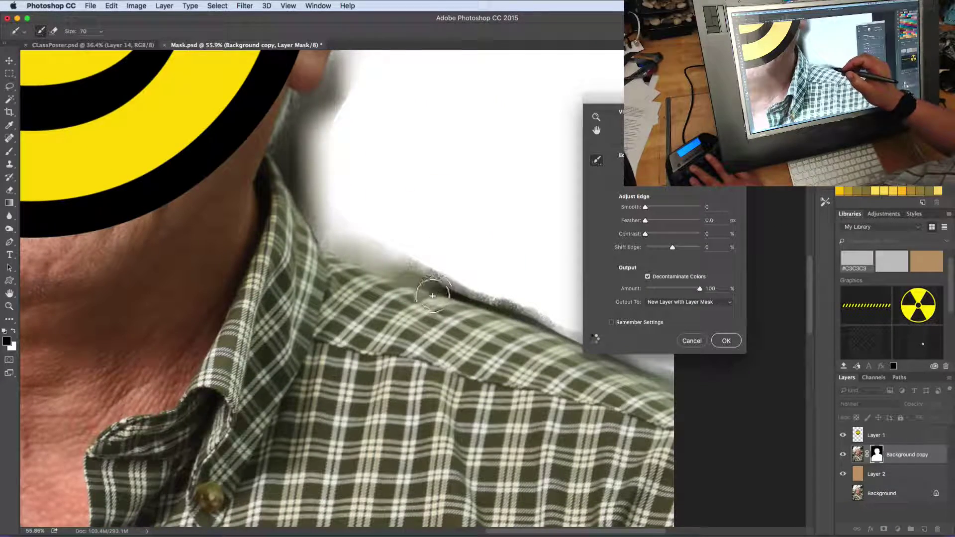
{"action": "mouse_move", "coordinate": [431, 290]}
{"action": "left_mouse_down"}
{"action": "mouse_move", "coordinate": [405, 265]}
{"action": "mouse_move", "coordinate": [367, 262]}
{"action": "mouse_move", "coordinate": [396, 270]}
{"action": "mouse_move", "coordinate": [365, 241]}
{"action": "mouse_move", "coordinate": [562, 335]}
{"action": "mouse_move", "coordinate": [512, 297]}
{"action": "mouse_move", "coordinate": [531, 323]}
{"action": "left_mouse_up"}
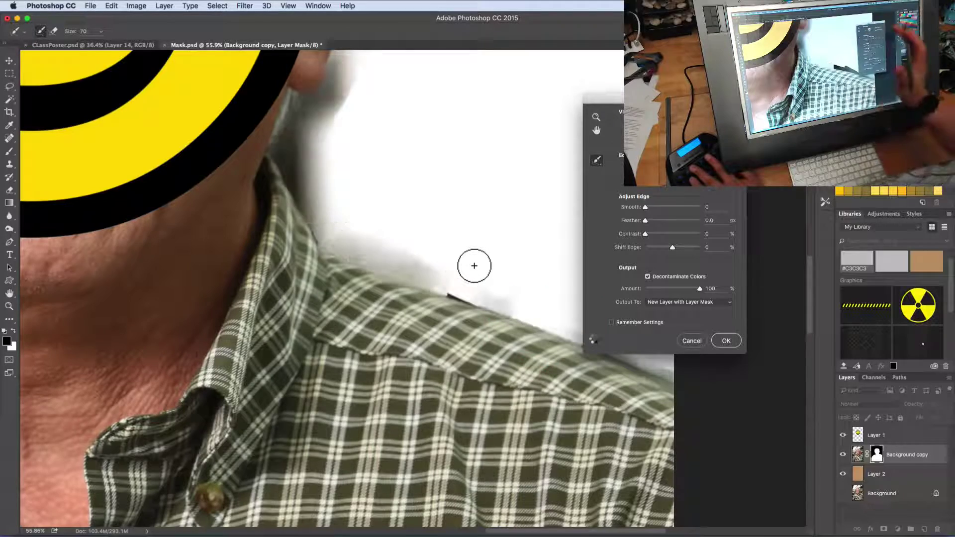
Refine the mask edge on the photo's left side along the hair, the ear and the neck down to the collar
{"action": "key", "text": "super+0"}
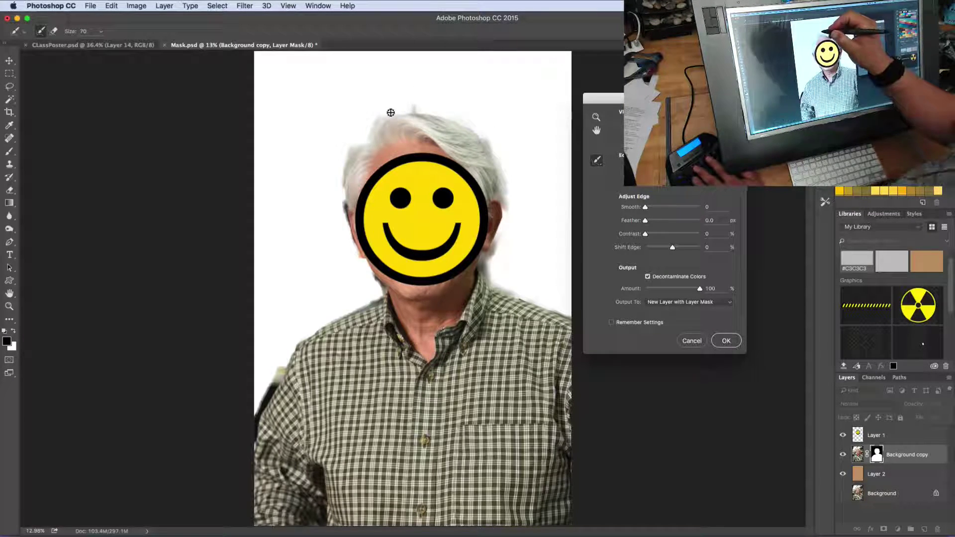
{"action": "mouse_move", "coordinate": [382, 115]}
{"action": "left_mouse_down"}
{"action": "mouse_move", "coordinate": [363, 155]}
{"action": "mouse_move", "coordinate": [370, 153]}
{"action": "mouse_move", "coordinate": [352, 145]}
{"action": "mouse_move", "coordinate": [341, 164]}
{"action": "left_mouse_up"}
{"action": "mouse_move", "coordinate": [346, 208]}
{"action": "left_mouse_down"}
{"action": "mouse_move", "coordinate": [372, 275]}
{"action": "mouse_move", "coordinate": [358, 254]}
{"action": "mouse_move", "coordinate": [362, 262]}
{"action": "left_mouse_up"}
{"action": "mouse_move", "coordinate": [351, 220]}
{"action": "left_mouse_down"}
{"action": "mouse_move", "coordinate": [348, 206]}
{"action": "mouse_move", "coordinate": [341, 216]}
{"action": "left_mouse_up"}
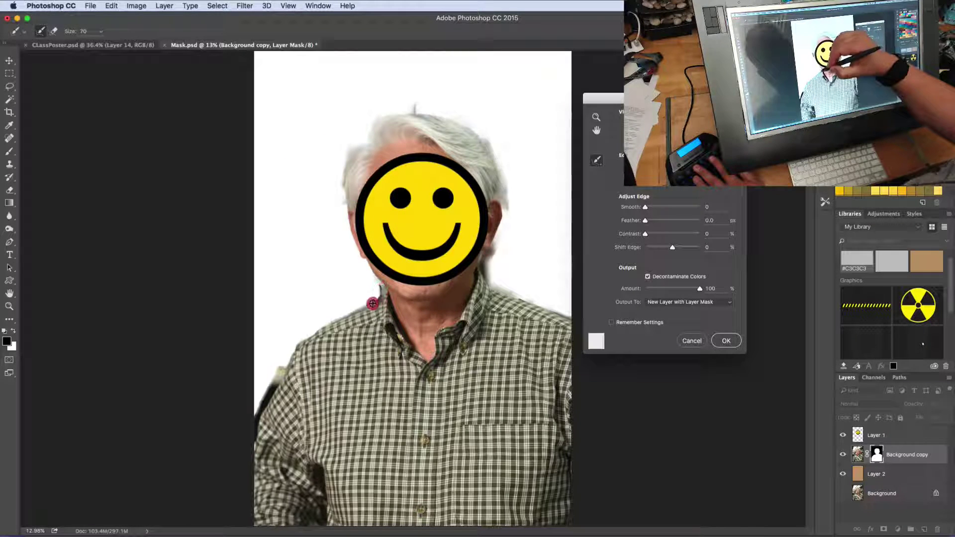
{"action": "mouse_move", "coordinate": [371, 309]}
{"action": "left_mouse_down"}
{"action": "mouse_move", "coordinate": [364, 287]}
{"action": "mouse_move", "coordinate": [371, 310]}
{"action": "mouse_move", "coordinate": [319, 329]}
{"action": "mouse_move", "coordinate": [378, 308]}
{"action": "left_mouse_up"}
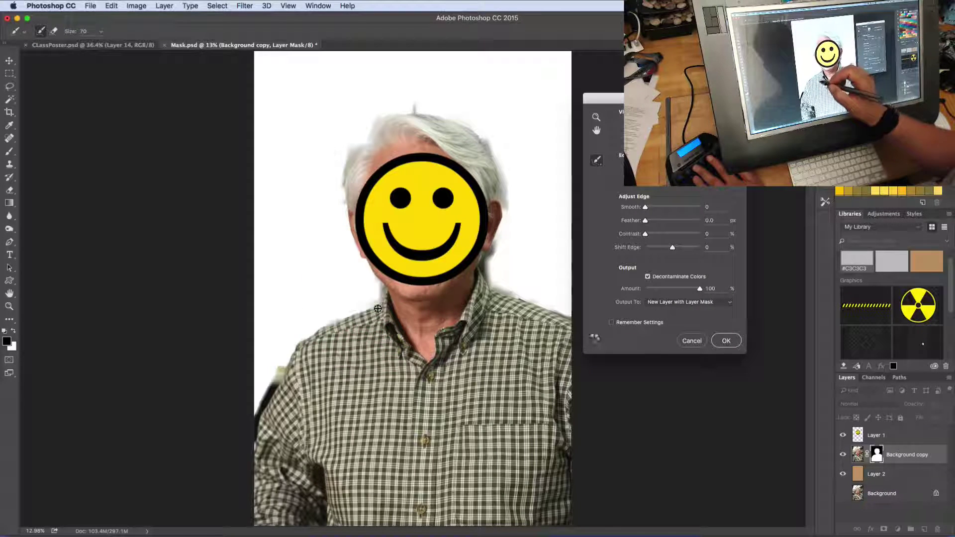
Refine the dark patch beside the sleeve on the photo's left side and apply Refine Mask to a new layer with layer mask
{"action": "mouse_move", "coordinate": [273, 390]}
{"action": "left_mouse_down"}
{"action": "mouse_move", "coordinate": [283, 369]}
{"action": "mouse_move", "coordinate": [256, 436]}
{"action": "mouse_move", "coordinate": [283, 352]}
{"action": "left_mouse_up"}
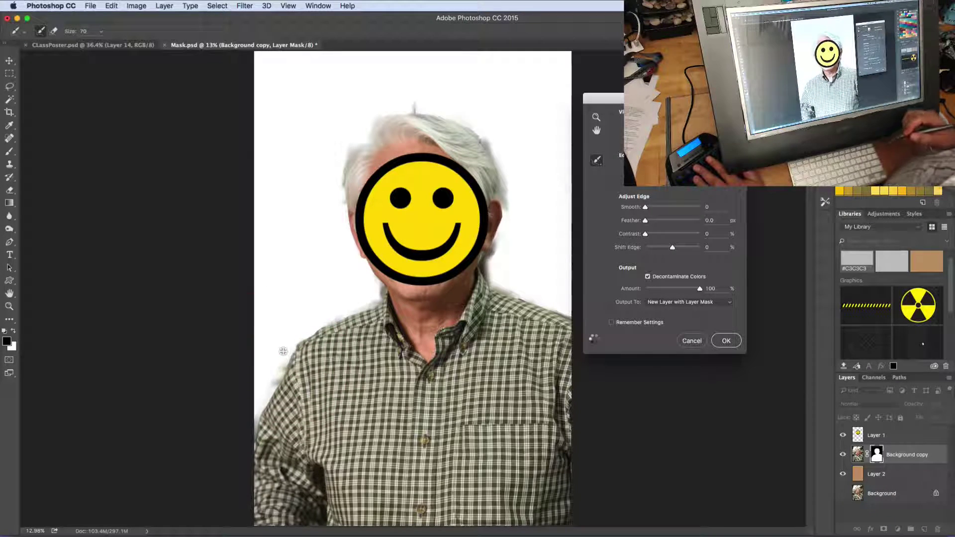
{"action": "left_click", "coordinate": [729, 343]}
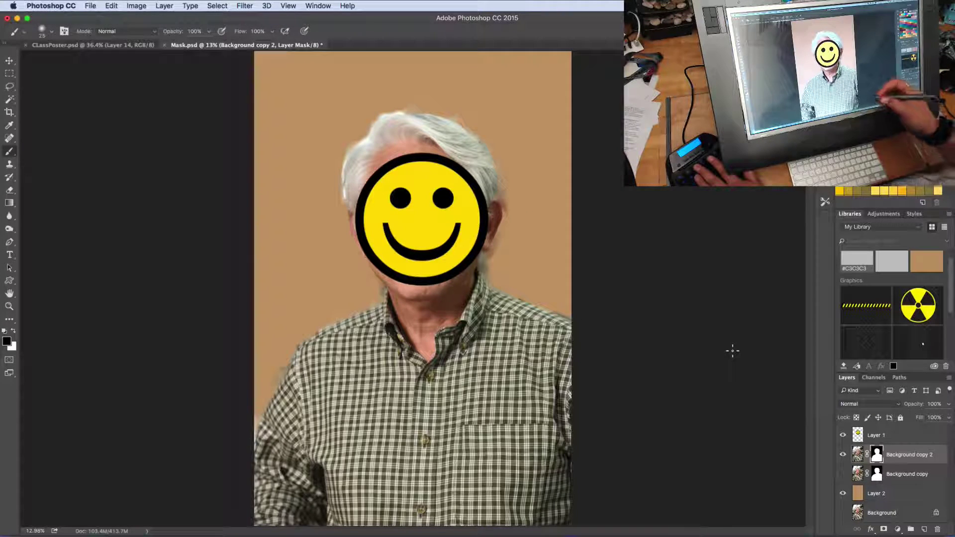
Paint black with an enlarged brush on the Background copy 2 mask over the leftover background between the lower sleeve and the photo's left border
{"action": "key", "text": "b"}
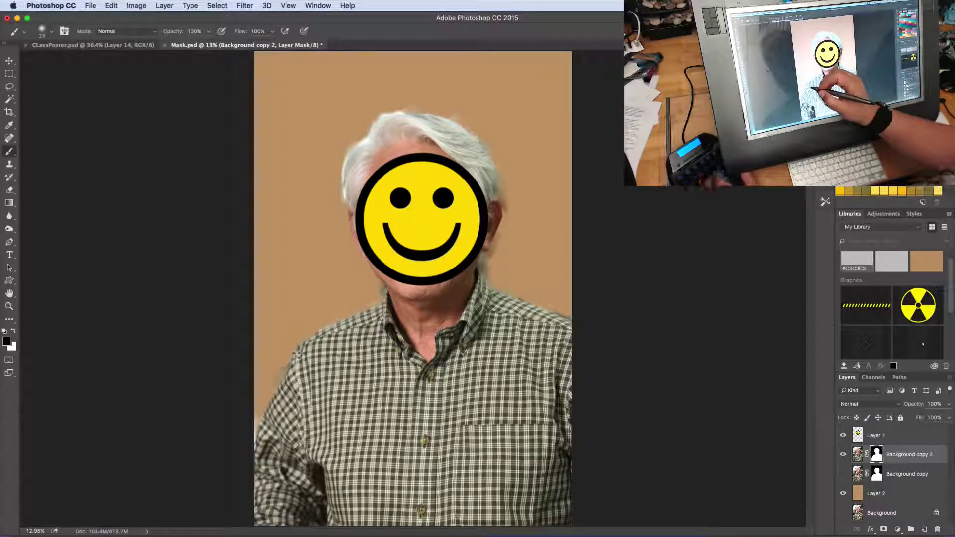
{"action": "key", "text": "super+space"}
{"action": "left_click_drag", "start_coordinate": [230, 390], "coordinate": [292, 410]}
{"action": "left_click_drag", "start_coordinate": [519, 398], "coordinate": [627, 185]}
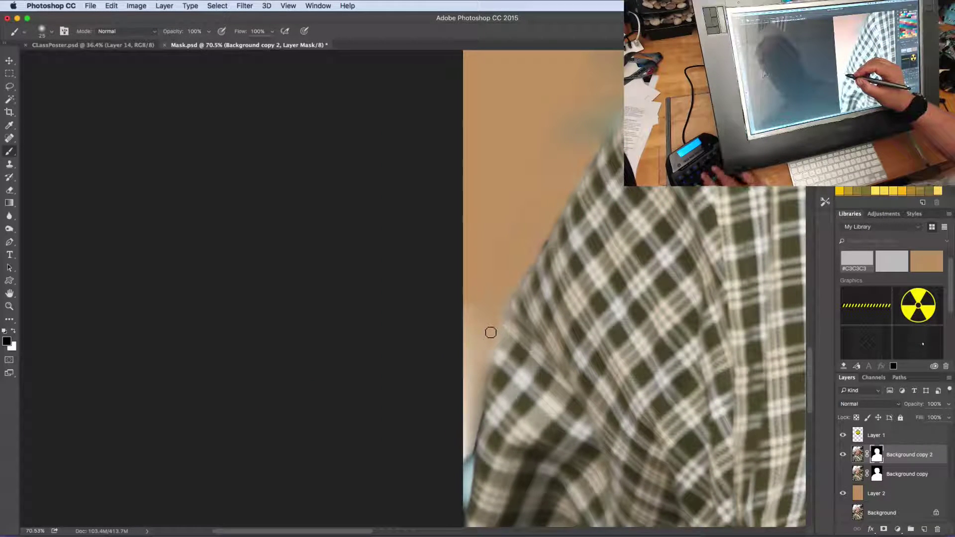
{"action": "key", "text": "bracketright"}
{"action": "mouse_move", "coordinate": [488, 302]}
{"action": "left_mouse_down"}
{"action": "mouse_move", "coordinate": [470, 384]}
{"action": "mouse_move", "coordinate": [489, 298]}
{"action": "mouse_move", "coordinate": [474, 278]}
{"action": "mouse_move", "coordinate": [466, 286]}
{"action": "mouse_move", "coordinate": [479, 322]}
{"action": "mouse_move", "coordinate": [454, 516]}
{"action": "left_mouse_up"}
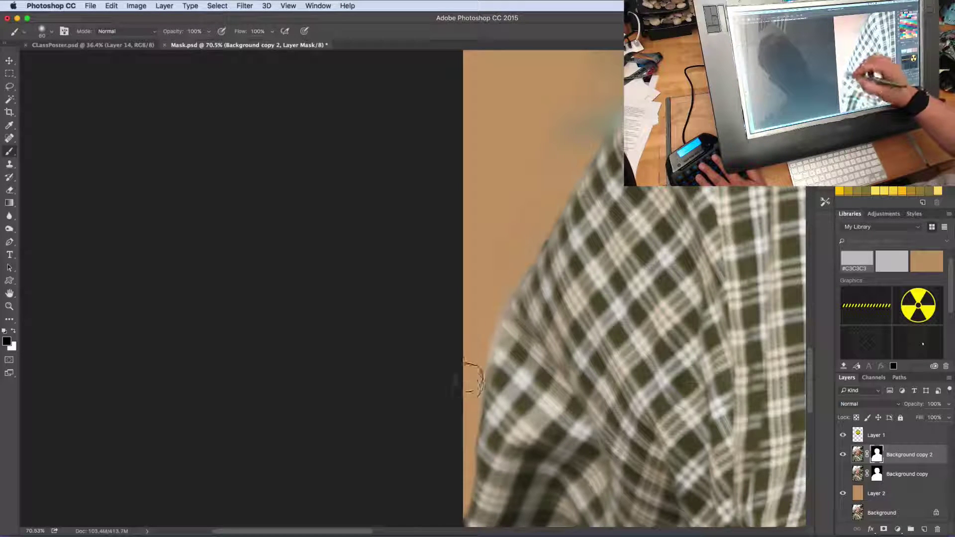
Touch up the mask at the bend of the sleeve's outer edge, hiding residue with black and restoring fabric with white
{"action": "left_click_drag", "start_coordinate": [492, 320], "coordinate": [480, 373]}
{"action": "mouse_move", "coordinate": [499, 314]}
{"action": "left_mouse_down"}
{"action": "mouse_move", "coordinate": [560, 243]}
{"action": "mouse_move", "coordinate": [664, 211]}
{"action": "mouse_move", "coordinate": [609, 233]}
{"action": "mouse_move", "coordinate": [636, 205]}
{"action": "mouse_move", "coordinate": [618, 214]}
{"action": "mouse_move", "coordinate": [622, 199]}
{"action": "mouse_move", "coordinate": [614, 199]}
{"action": "mouse_move", "coordinate": [523, 319]}
{"action": "mouse_move", "coordinate": [577, 225]}
{"action": "mouse_move", "coordinate": [518, 324]}
{"action": "mouse_move", "coordinate": [558, 231]}
{"action": "mouse_move", "coordinate": [504, 350]}
{"action": "left_mouse_up"}
{"action": "key", "text": "x"}
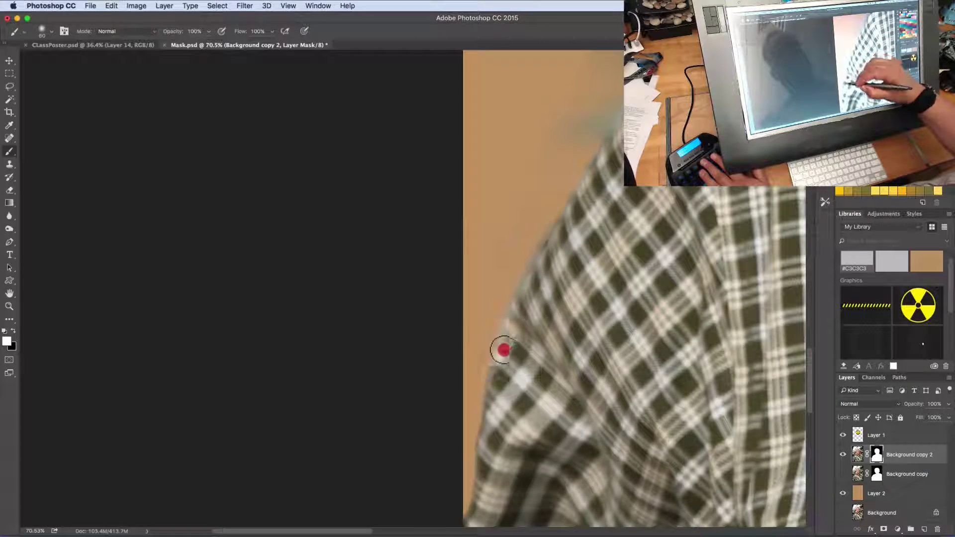
{"action": "right_click", "coordinate": [567, 234]}
{"action": "left_click", "coordinate": [588, 287]}
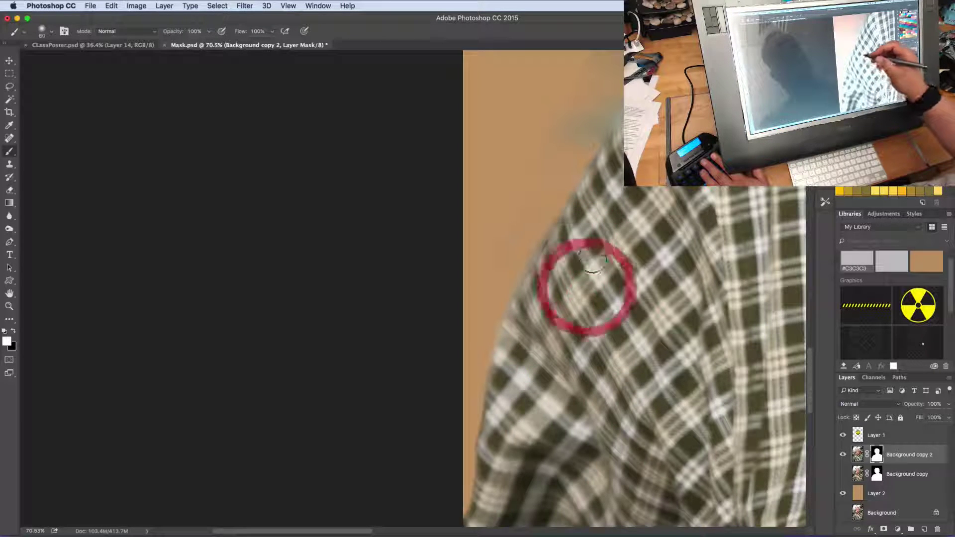
Paint black on the mask up the sleeve's outer edge toward the shoulder to hide the remaining background fringe
{"action": "key", "text": "x"}
{"action": "left_click", "coordinate": [518, 271]}
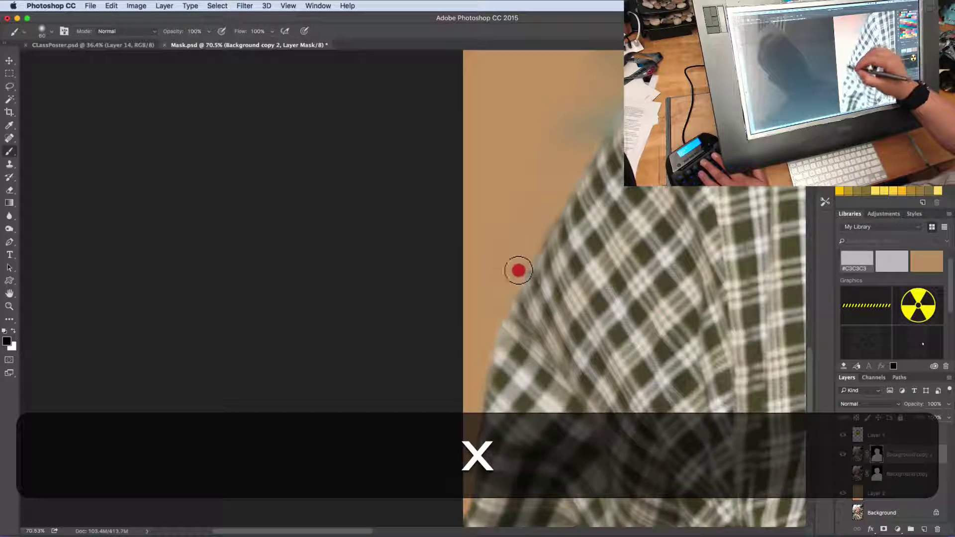
{"action": "left_click_drag", "start_coordinate": [519, 270], "coordinate": [603, 118]}
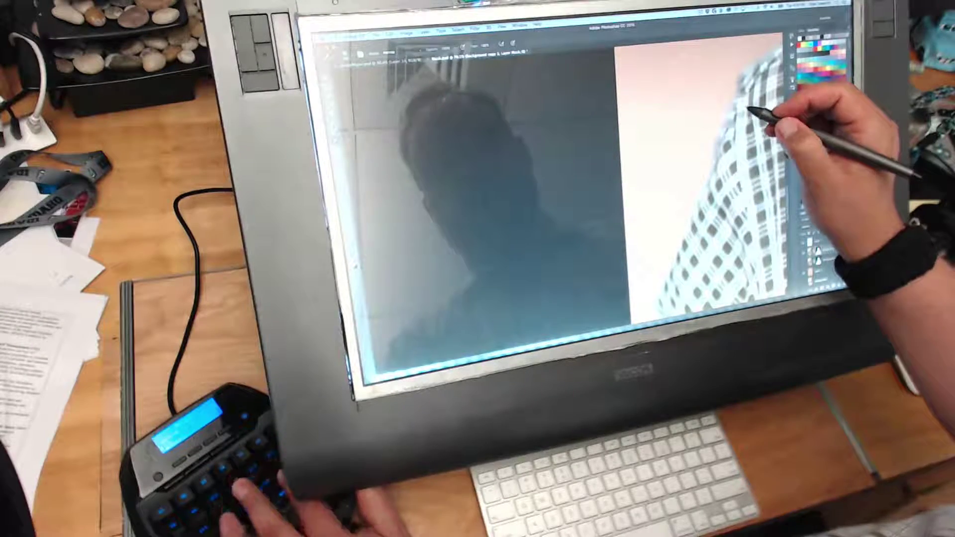
Mask out the background fringe around the curve of the shoulder on the photo's left side
{"action": "left_click_drag", "start_coordinate": [770, 142], "coordinate": [737, 183]}
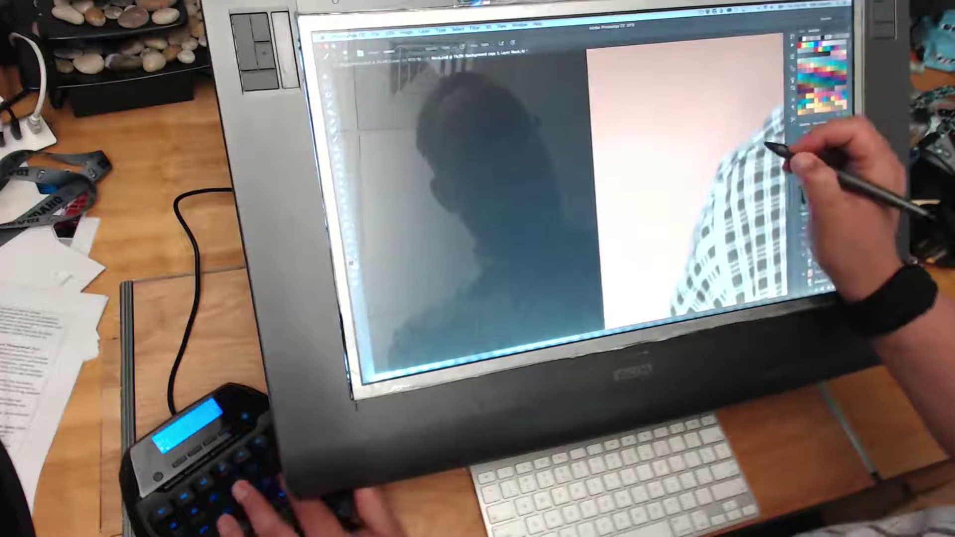
{"action": "left_click_drag", "start_coordinate": [763, 145], "coordinate": [711, 199]}
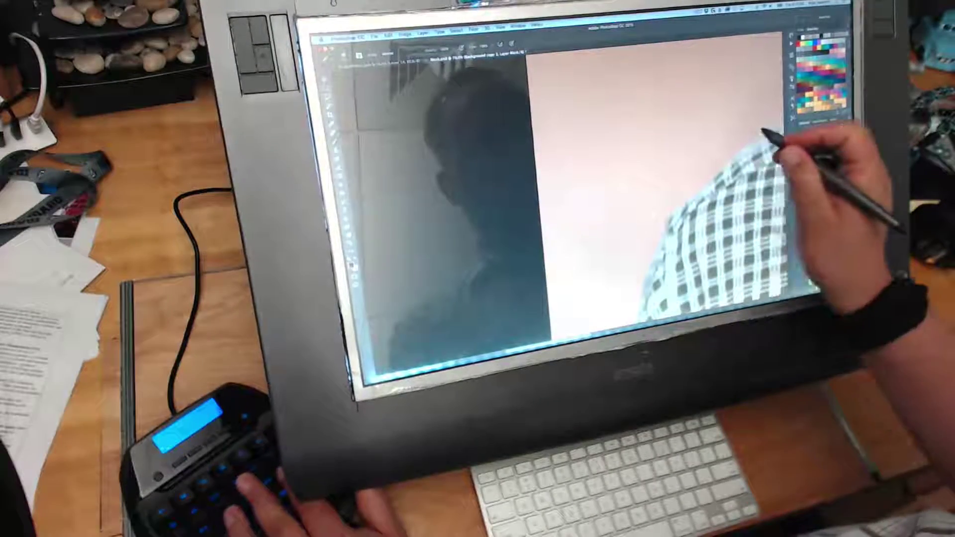
{"action": "left_click_drag", "start_coordinate": [761, 160], "coordinate": [672, 203]}
Clean the mask along the top of that shoulder toward the collar, alternating between restoring fabric and hiding background
{"action": "key", "text": "x"}
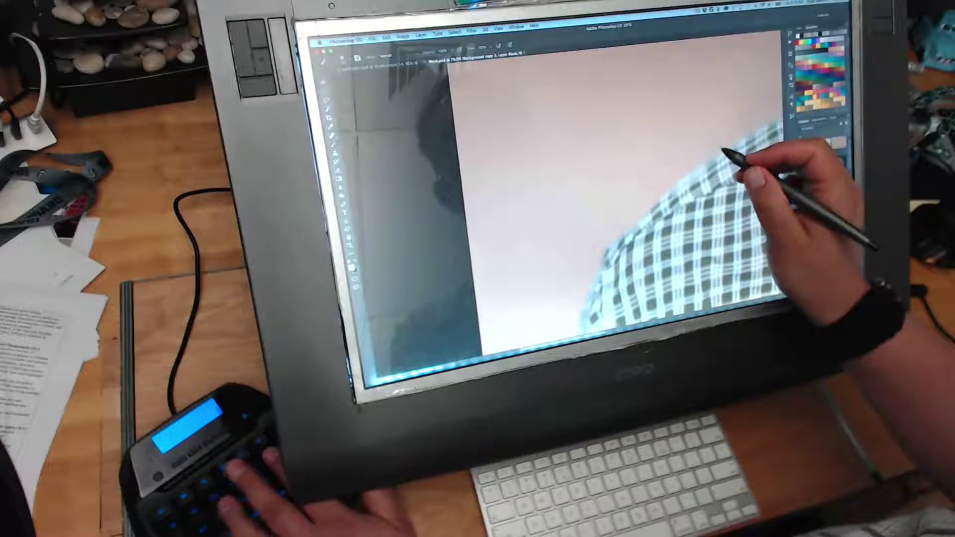
{"action": "left_click_drag", "start_coordinate": [723, 148], "coordinate": [695, 172]}
{"action": "key", "text": "x"}
{"action": "mouse_move", "coordinate": [729, 138]}
{"action": "left_mouse_down"}
{"action": "mouse_move", "coordinate": [717, 153]}
{"action": "mouse_move", "coordinate": [721, 192]}
{"action": "mouse_move", "coordinate": [665, 215]}
{"action": "left_mouse_up"}
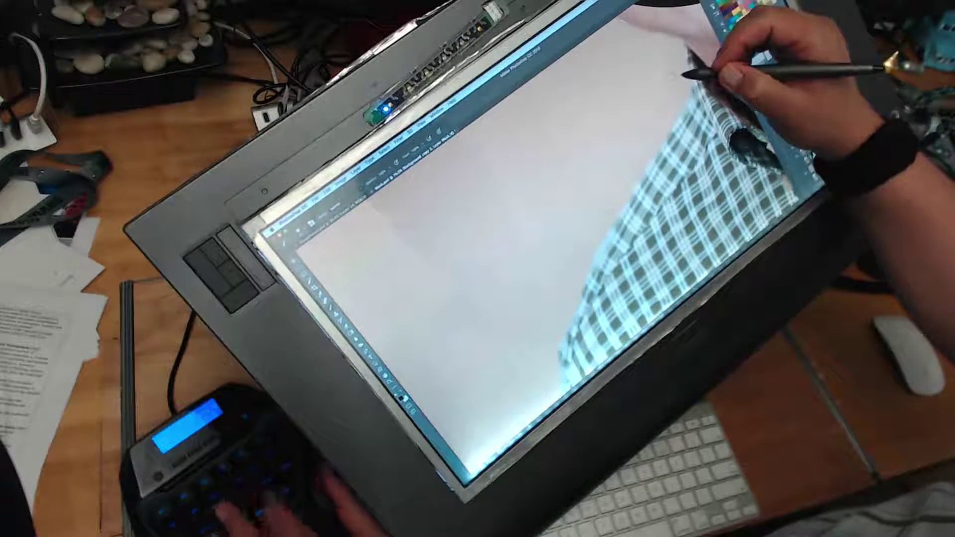
Paint the mask edge clean from the collar up along the neck, jaw and ear on the photo's left side
{"action": "left_click_drag", "start_coordinate": [688, 73], "coordinate": [735, 174]}
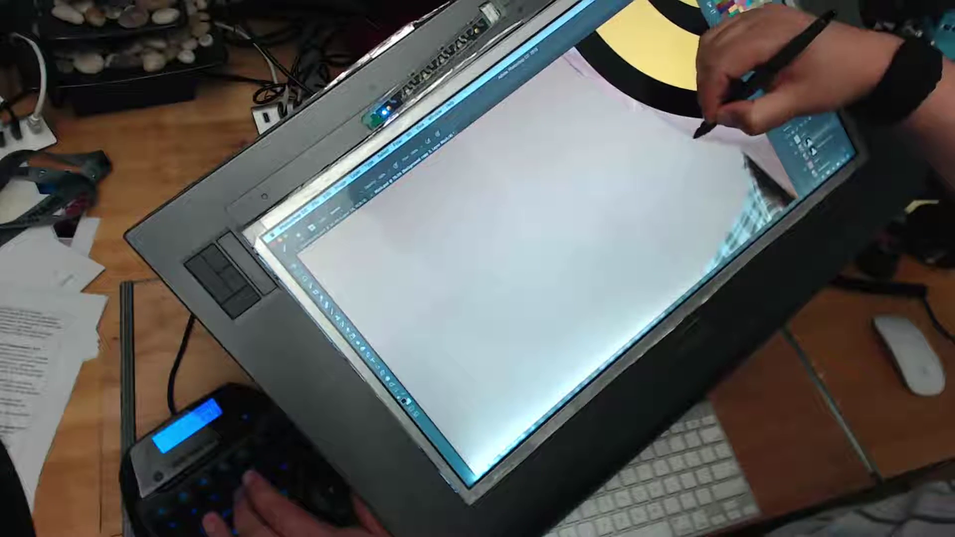
{"action": "left_click_drag", "start_coordinate": [682, 98], "coordinate": [766, 217]}
{"action": "mouse_move", "coordinate": [673, 149]}
{"action": "left_mouse_down"}
{"action": "mouse_move", "coordinate": [643, 145]}
{"action": "mouse_move", "coordinate": [623, 117]}
{"action": "left_mouse_up"}
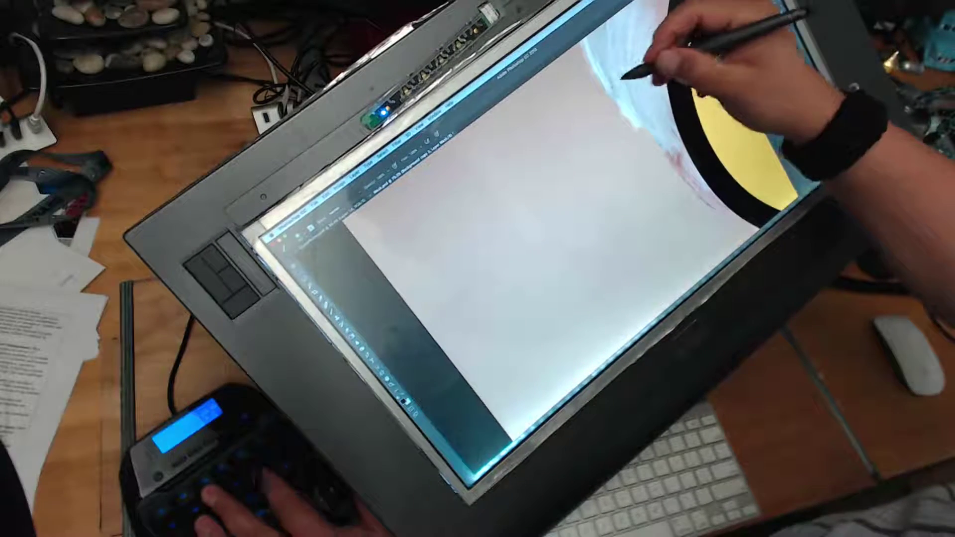
Clean the mask along the outer edge of the side hair above the ear on the photo's left side
{"action": "left_click_drag", "start_coordinate": [629, 81], "coordinate": [667, 141]}
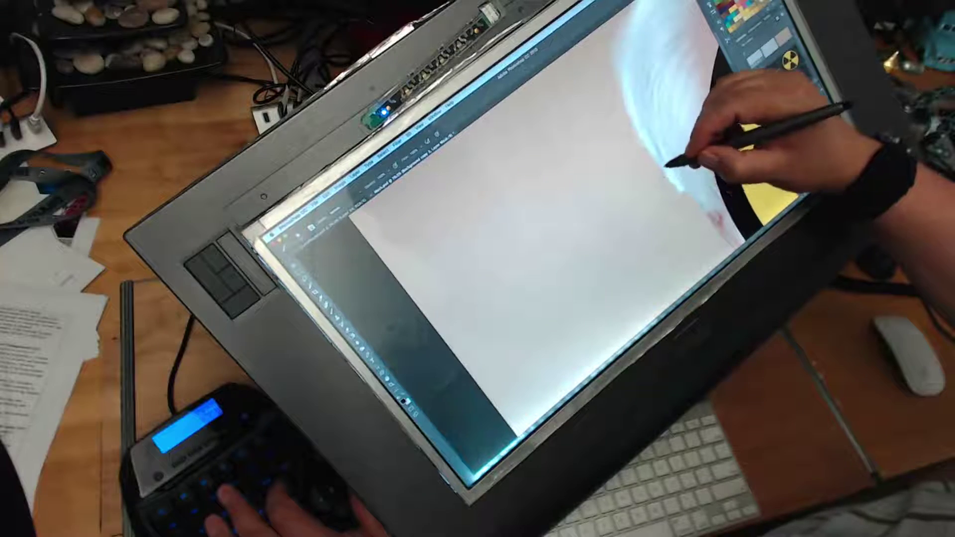
{"action": "left_click_drag", "start_coordinate": [667, 175], "coordinate": [646, 142]}
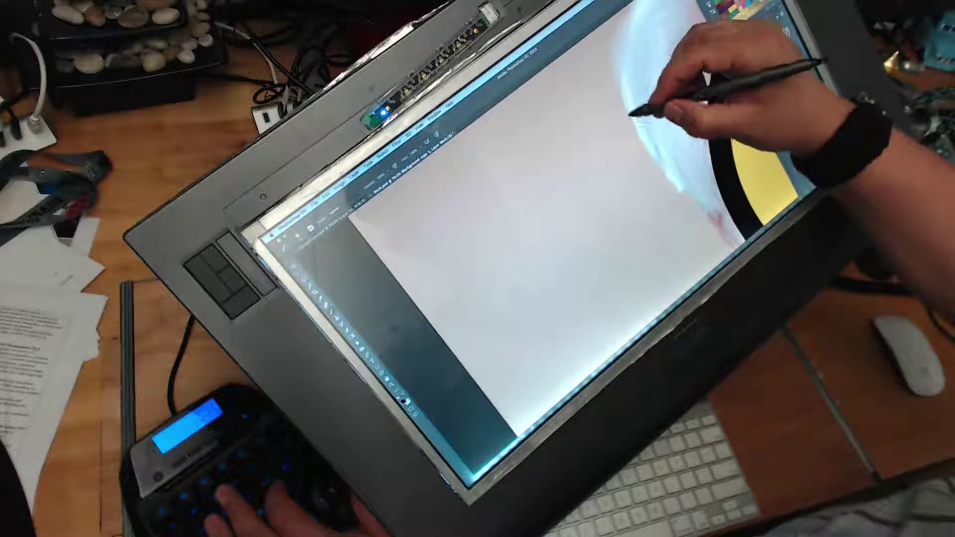
{"action": "mouse_move", "coordinate": [632, 111]}
{"action": "left_mouse_down"}
{"action": "mouse_move", "coordinate": [616, 55]}
{"action": "mouse_move", "coordinate": [651, 51]}
{"action": "mouse_move", "coordinate": [654, 179]}
{"action": "mouse_move", "coordinate": [640, 170]}
{"action": "mouse_move", "coordinate": [623, 200]}
{"action": "mouse_move", "coordinate": [627, 151]}
{"action": "mouse_move", "coordinate": [619, 183]}
{"action": "left_mouse_up"}
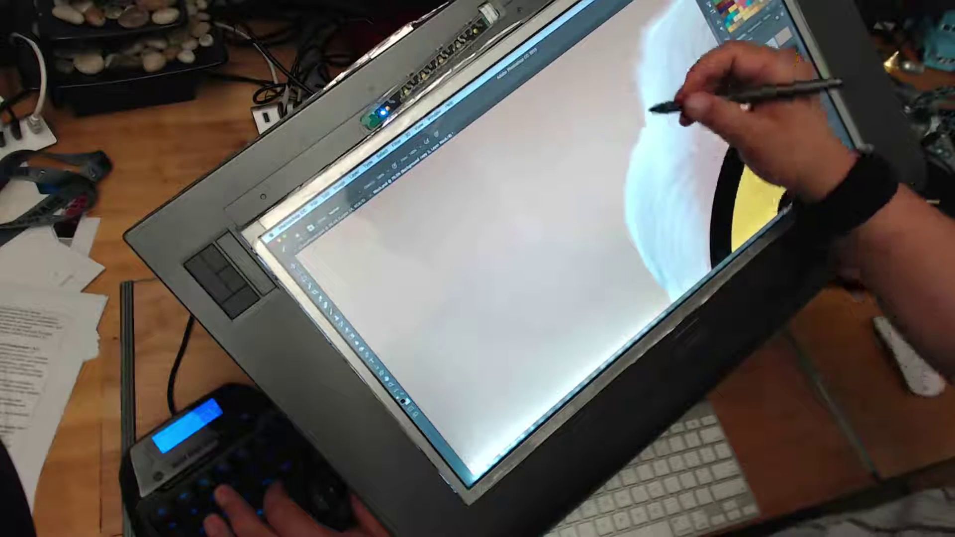
{"action": "left_click_drag", "start_coordinate": [669, 187], "coordinate": [656, 123]}
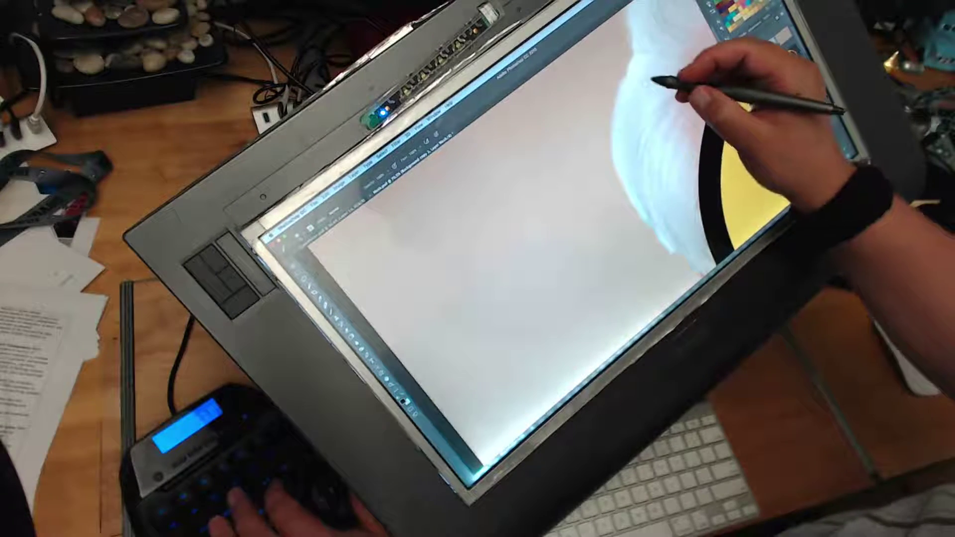
Swap the mask brush color and touch up the wavy hair outline from the side toward the crown on the photo's left side
{"action": "key", "text": "x"}
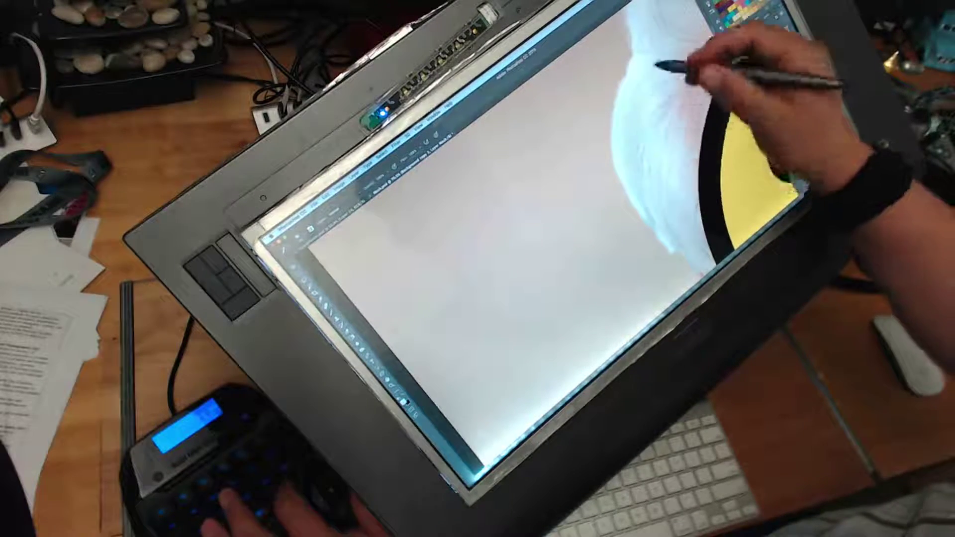
{"action": "left_click_drag", "start_coordinate": [657, 64], "coordinate": [666, 168]}
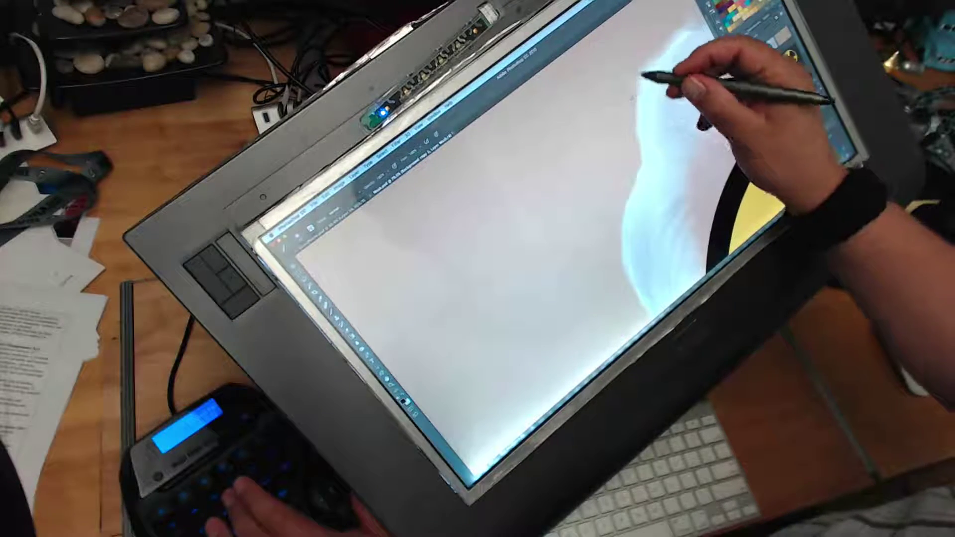
{"action": "left_click_drag", "start_coordinate": [688, 50], "coordinate": [662, 170]}
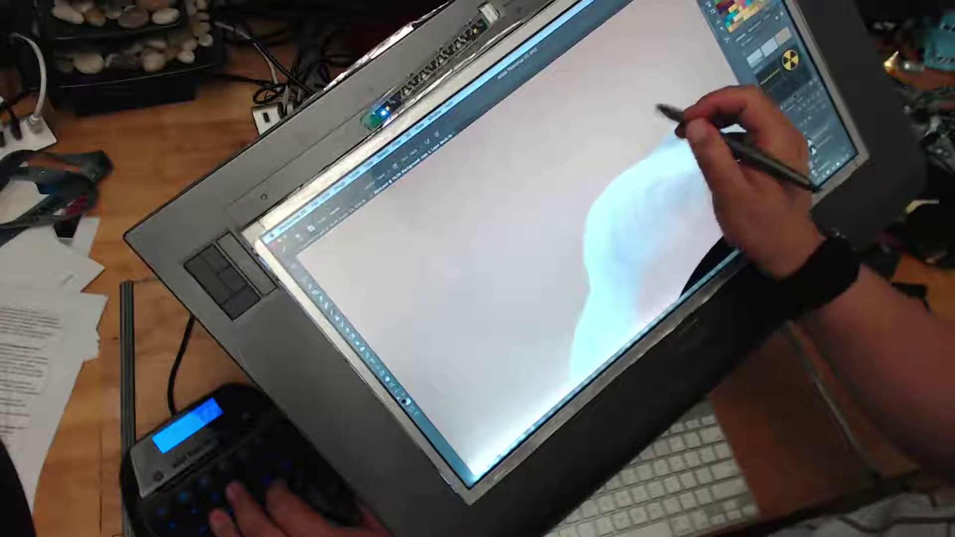
Clean the mask along the hair outline from the crown down to the ear on the photo's right side
{"action": "left_click_drag", "start_coordinate": [634, 124], "coordinate": [505, 143]}
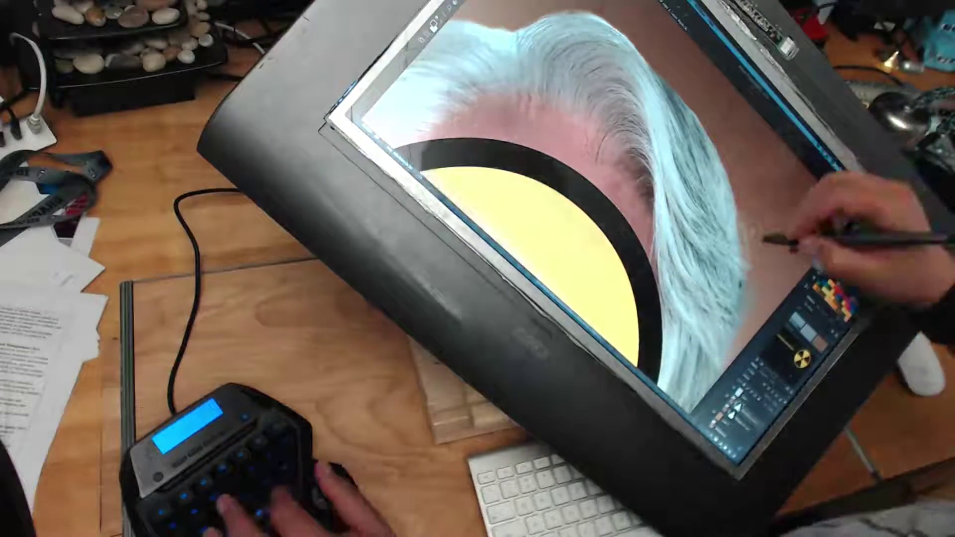
{"action": "left_click_drag", "start_coordinate": [765, 240], "coordinate": [735, 129]}
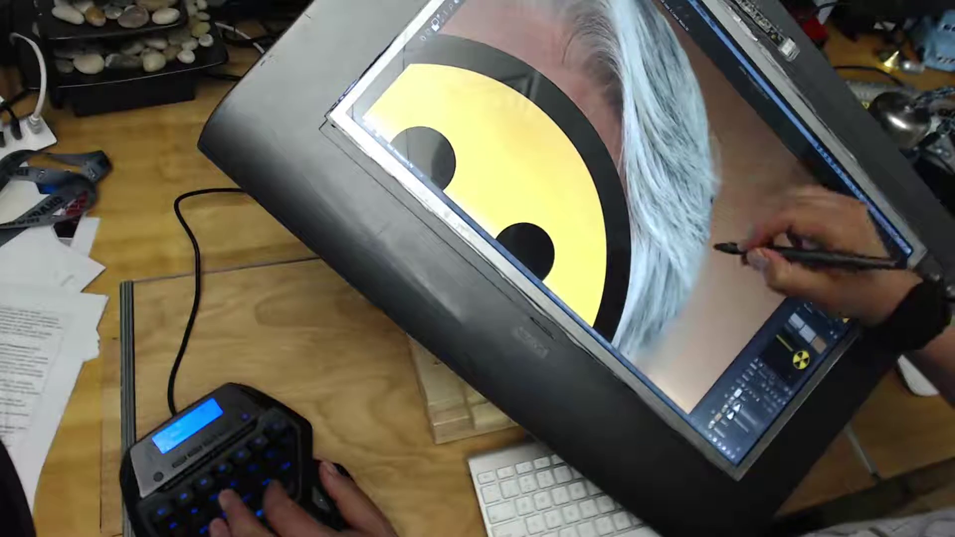
{"action": "left_click_drag", "start_coordinate": [717, 267], "coordinate": [761, 204]}
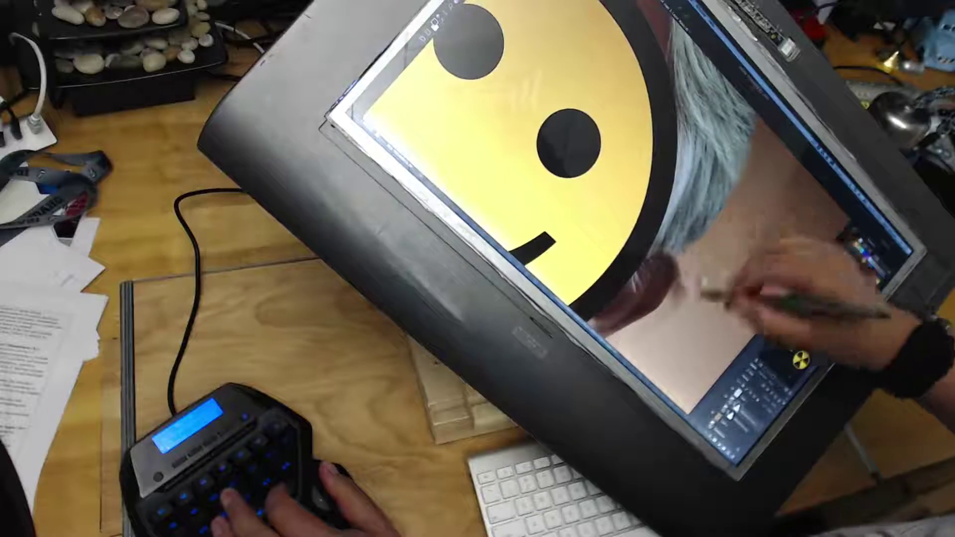
{"action": "left_click_drag", "start_coordinate": [712, 293], "coordinate": [773, 200]}
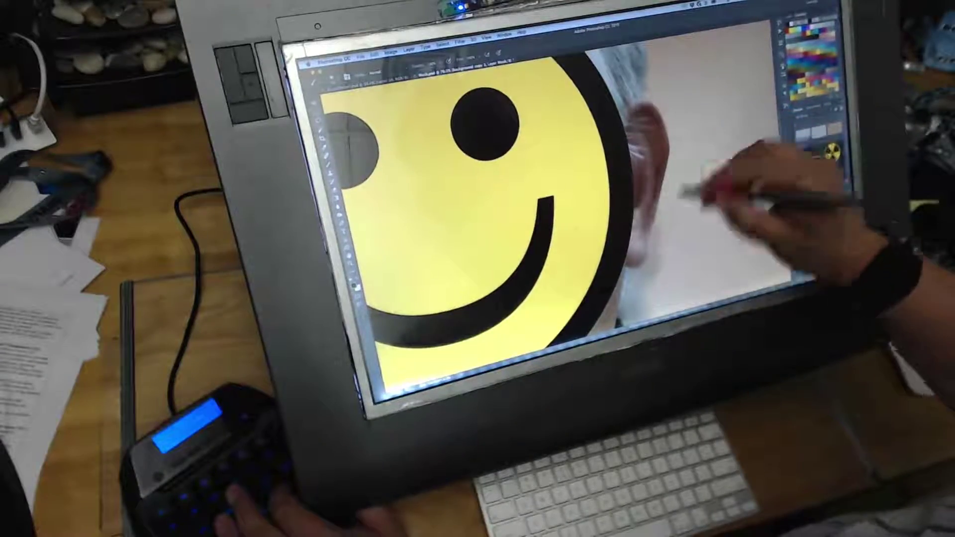
Touch up the mask edge from the ear down the neck and collar and along the shoulder on the photo's right side
{"action": "left_click_drag", "start_coordinate": [682, 209], "coordinate": [682, 127]}
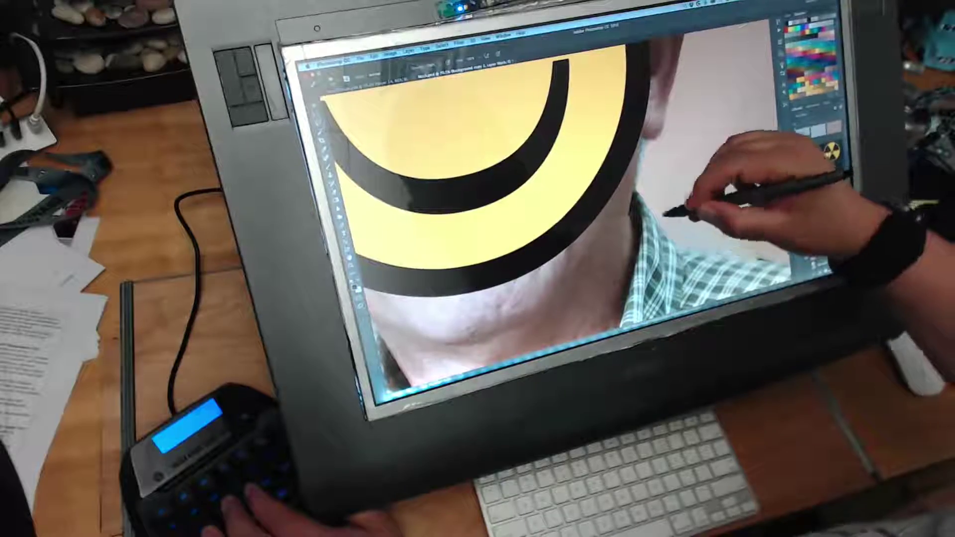
{"action": "left_click_drag", "start_coordinate": [708, 251], "coordinate": [626, 189]}
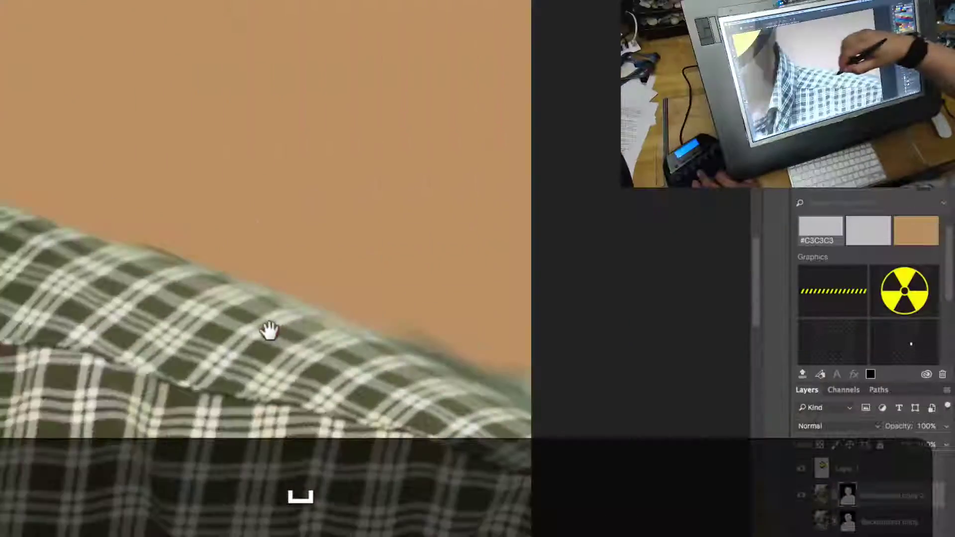
{"action": "left_click_drag", "start_coordinate": [270, 333], "coordinate": [174, 266]}
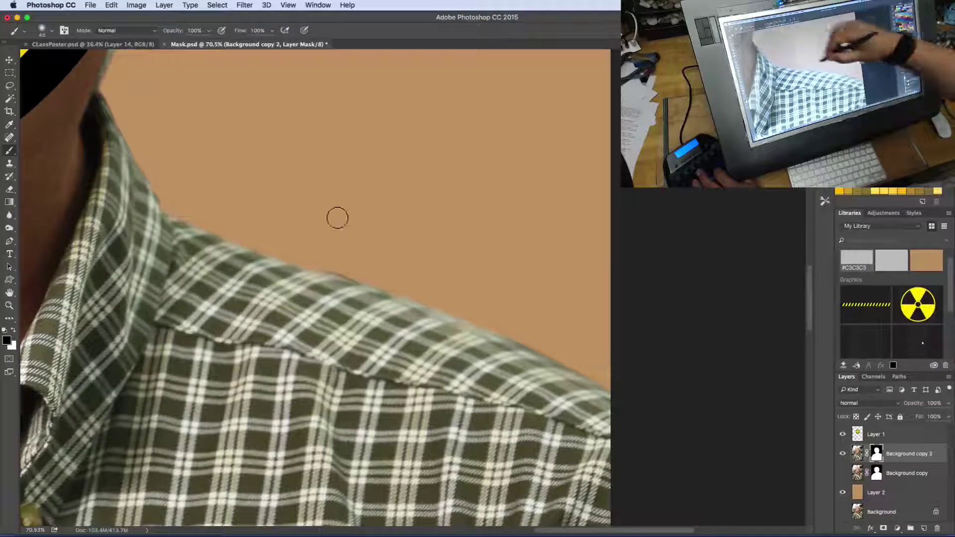
Fit the whole image in view to check the cutout and save Mask.psd
{"action": "key", "text": "super+0"}
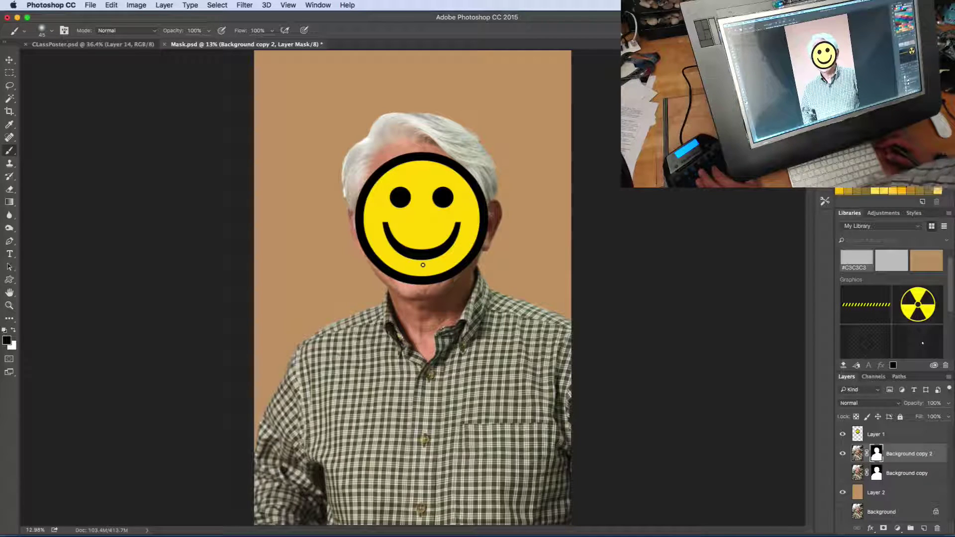
{"action": "key", "text": "super"}
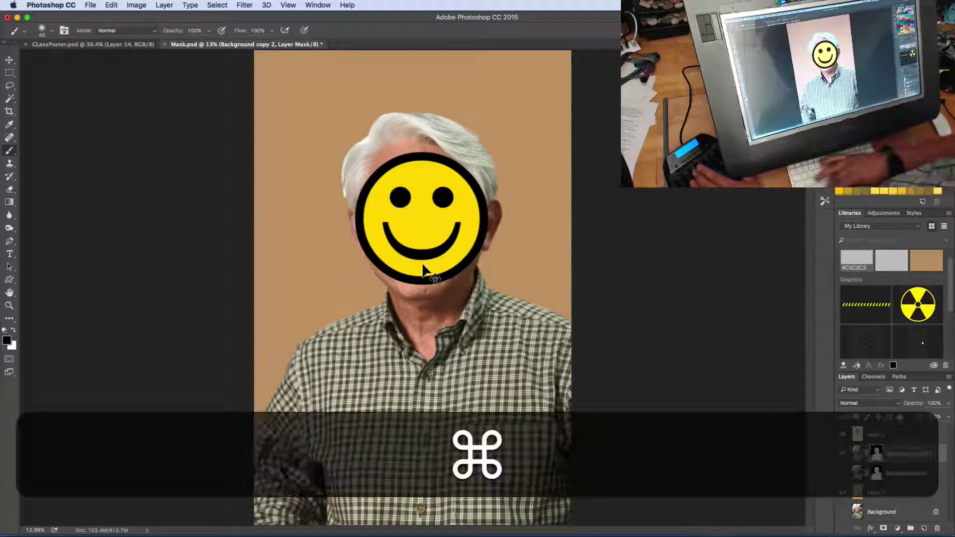
{"action": "key", "text": "super+s"}
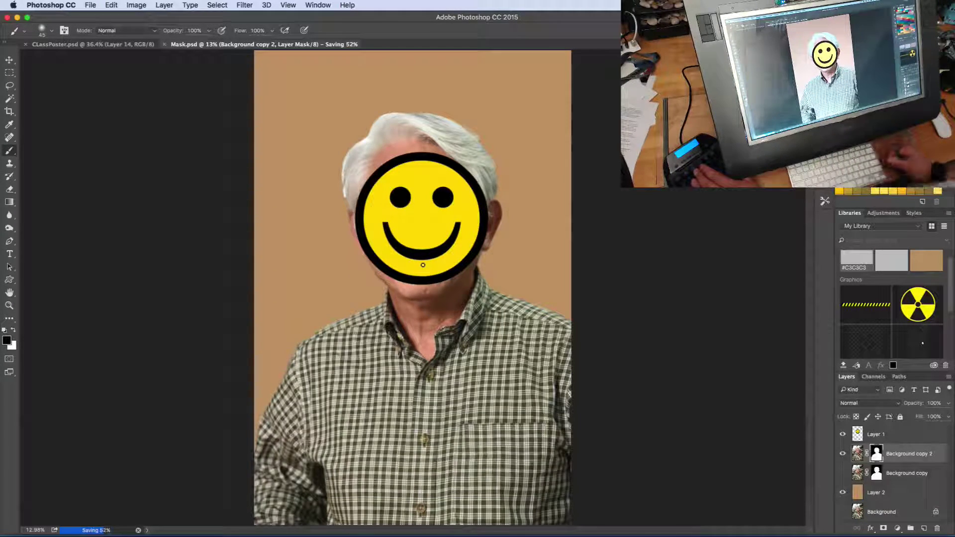